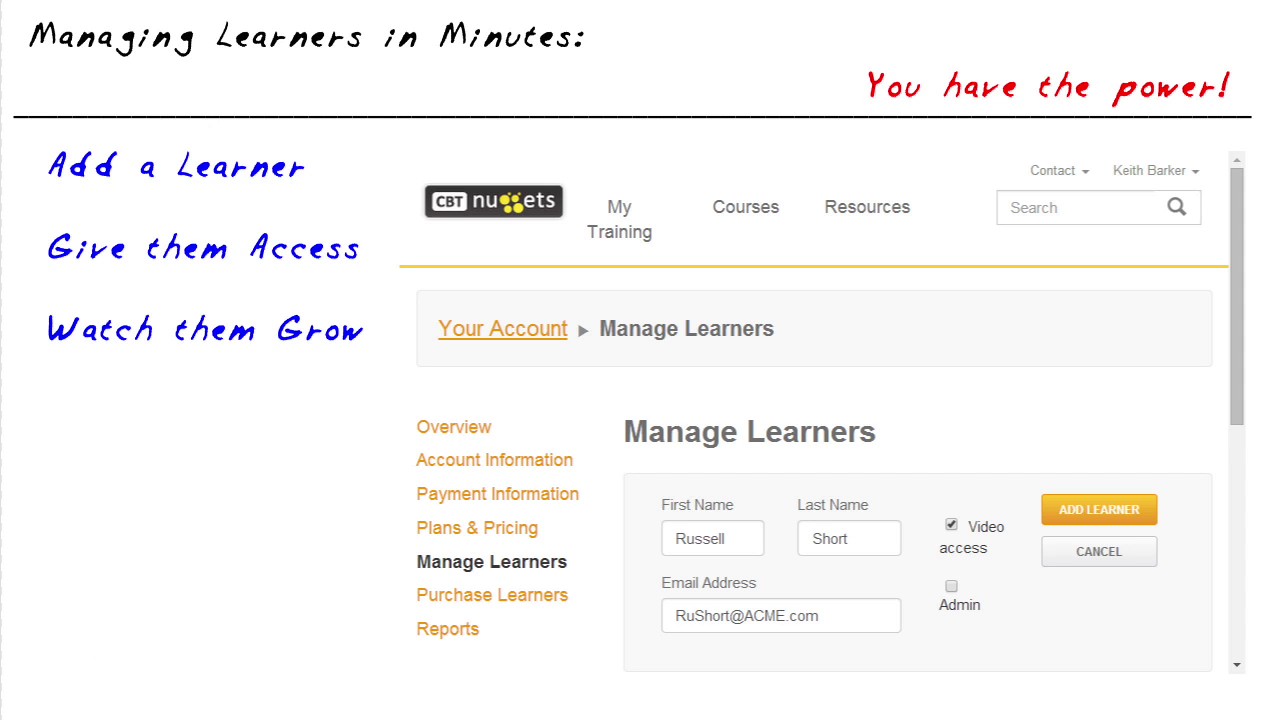
Draw red annotations over the Reports area of the slide.
{"action": "mouse_move", "coordinate": [1108, 230]}
{"action": "left_mouse_down"}
{"action": "mouse_move", "coordinate": [1124, 224]}
{"action": "mouse_move", "coordinate": [1090, 152]}
{"action": "mouse_move", "coordinate": [1208, 188]}
{"action": "mouse_move", "coordinate": [1128, 187]}
{"action": "mouse_move", "coordinate": [1197, 230]}
{"action": "mouse_move", "coordinate": [1183, 385]}
{"action": "left_mouse_up"}
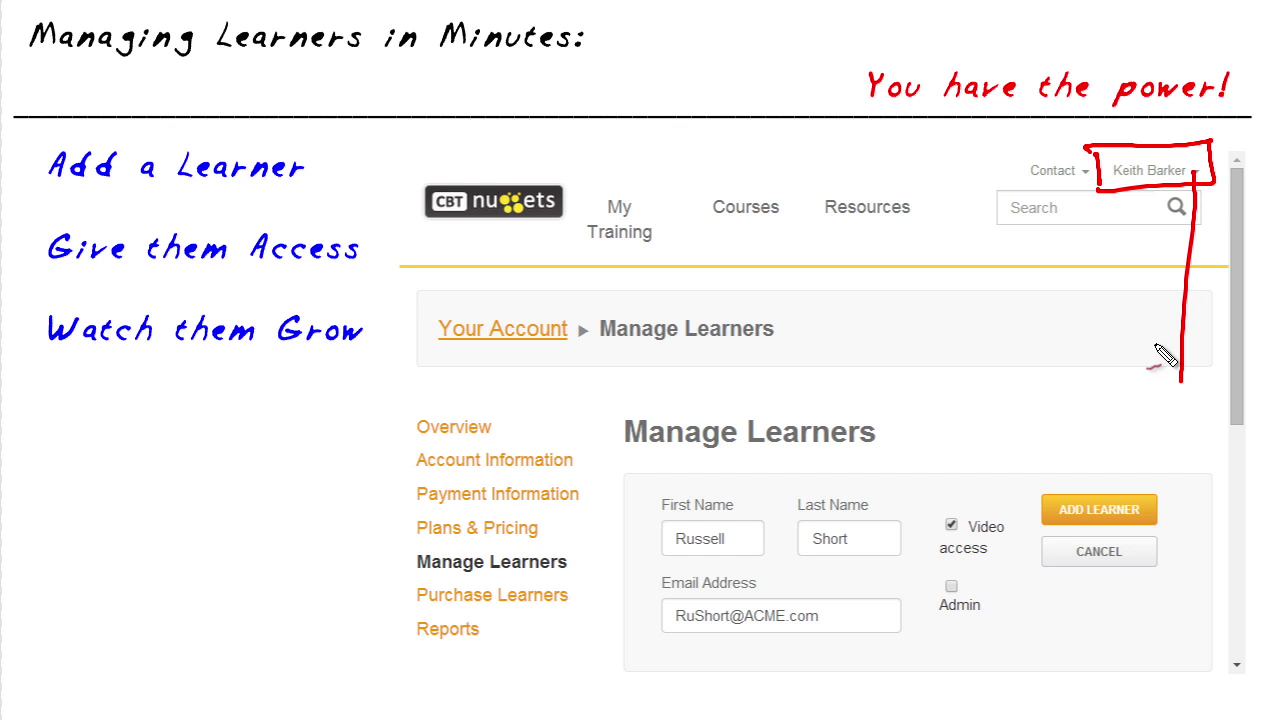
{"action": "mouse_move", "coordinate": [430, 350]}
{"action": "left_mouse_down"}
{"action": "mouse_move", "coordinate": [424, 308]}
{"action": "mouse_move", "coordinate": [450, 391]}
{"action": "left_mouse_up"}
{"action": "left_click_drag", "start_coordinate": [194, 662], "coordinate": [300, 598]}
{"action": "left_click_drag", "start_coordinate": [265, 603], "coordinate": [287, 636]}
{"action": "left_click_drag", "start_coordinate": [392, 576], "coordinate": [480, 577]}
{"action": "left_click_drag", "start_coordinate": [563, 597], "coordinate": [474, 589]}
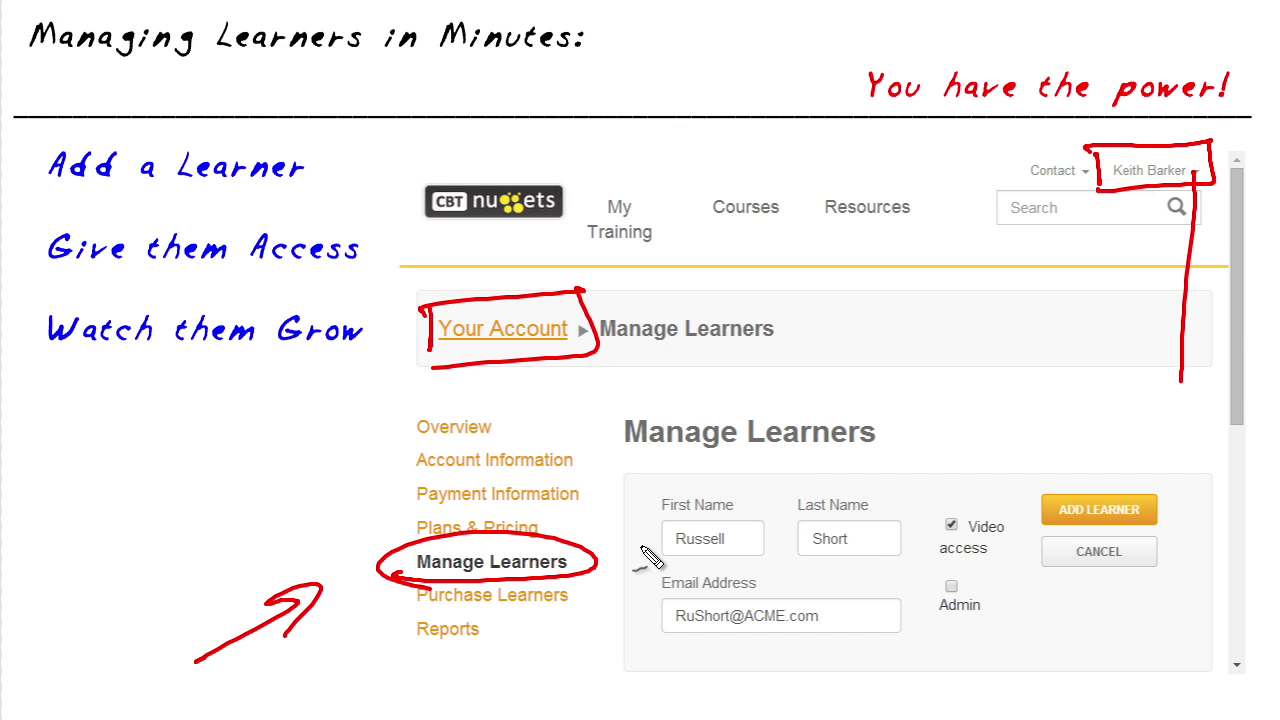
{"action": "left_click_drag", "start_coordinate": [678, 633], "coordinate": [730, 633]}
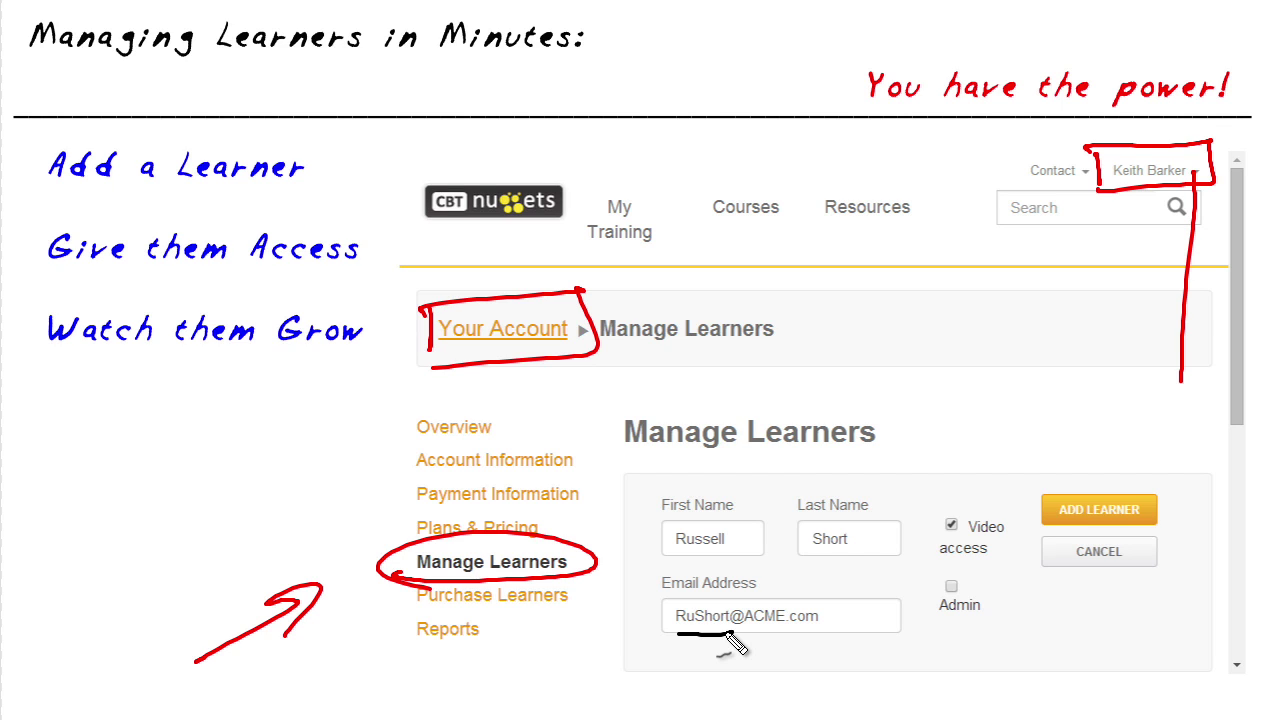
{"action": "mouse_move", "coordinate": [926, 506]}
{"action": "left_mouse_down"}
{"action": "mouse_move", "coordinate": [933, 645]}
{"action": "mouse_move", "coordinate": [1018, 488]}
{"action": "mouse_move", "coordinate": [942, 650]}
{"action": "left_mouse_up"}
{"action": "mouse_move", "coordinate": [965, 578]}
{"action": "left_mouse_down"}
{"action": "mouse_move", "coordinate": [1012, 498]}
{"action": "mouse_move", "coordinate": [968, 556]}
{"action": "left_mouse_up"}
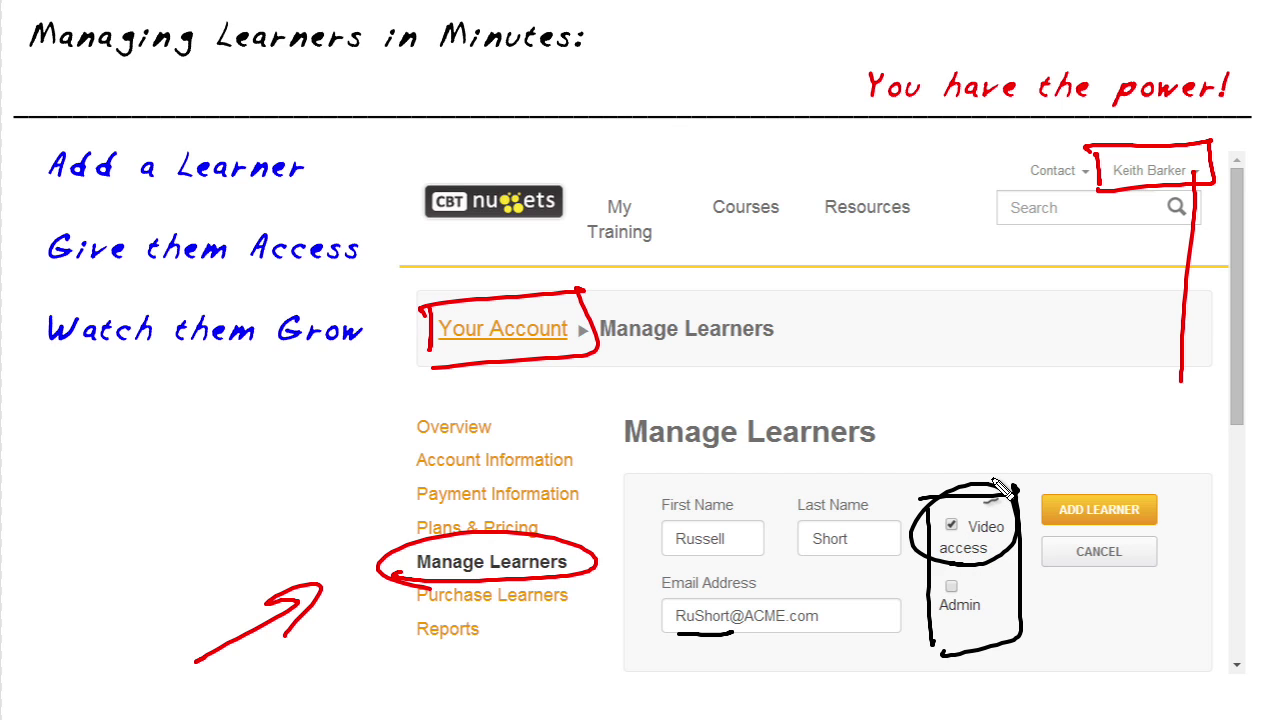
{"action": "mouse_move", "coordinate": [784, 478]}
{"action": "left_mouse_down"}
{"action": "mouse_move", "coordinate": [754, 520]}
{"action": "mouse_move", "coordinate": [774, 516]}
{"action": "left_mouse_up"}
{"action": "left_click_drag", "start_coordinate": [948, 583], "coordinate": [982, 576]}
{"action": "left_click_drag", "start_coordinate": [988, 585], "coordinate": [1002, 578]}
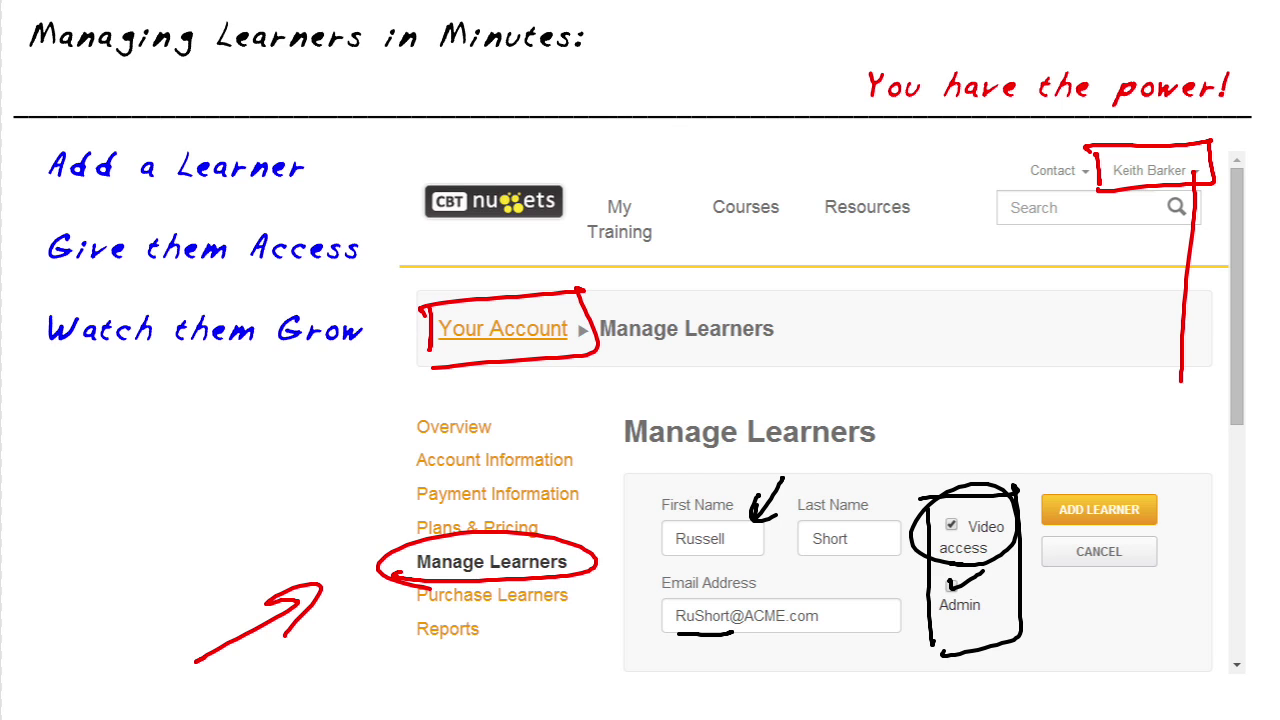
{"action": "mouse_move", "coordinate": [1040, 498]}
{"action": "left_mouse_down"}
{"action": "mouse_move", "coordinate": [1178, 478]}
{"action": "mouse_move", "coordinate": [1056, 510]}
{"action": "left_mouse_up"}
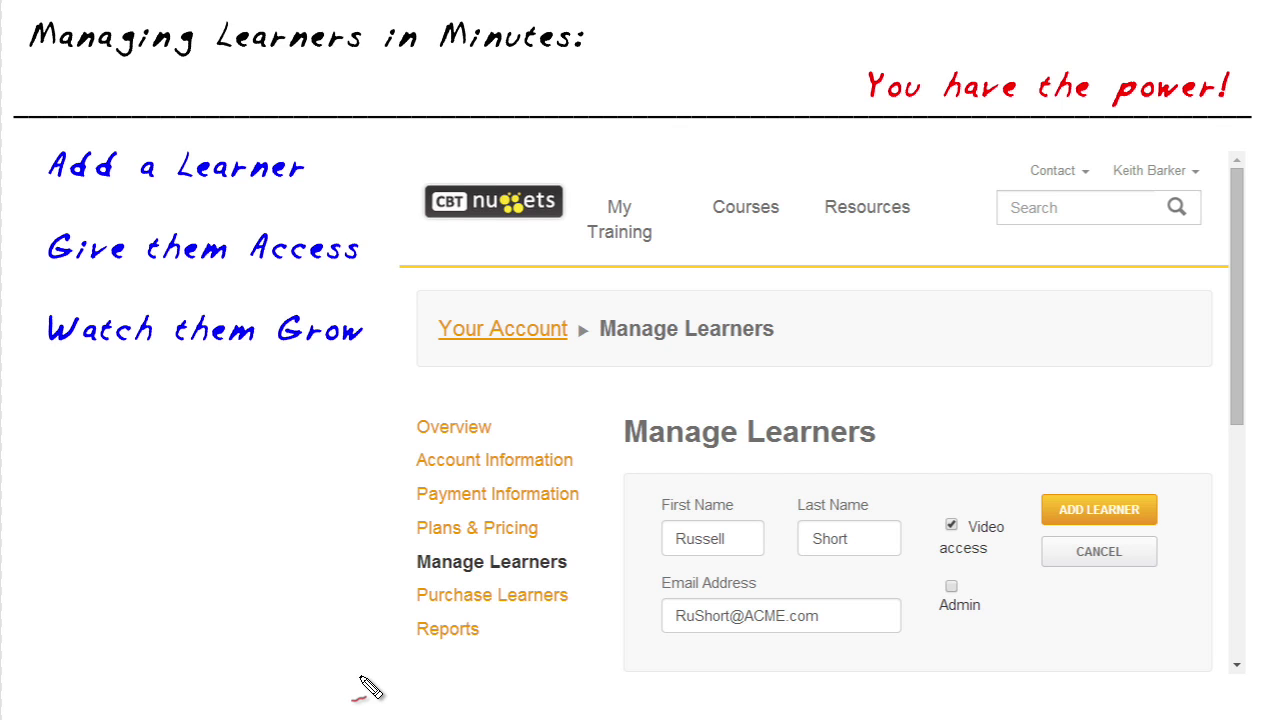
Annotate the First Name field on the slide, undoing one stray mark.
{"action": "left_click_drag", "start_coordinate": [420, 665], "coordinate": [430, 667]}
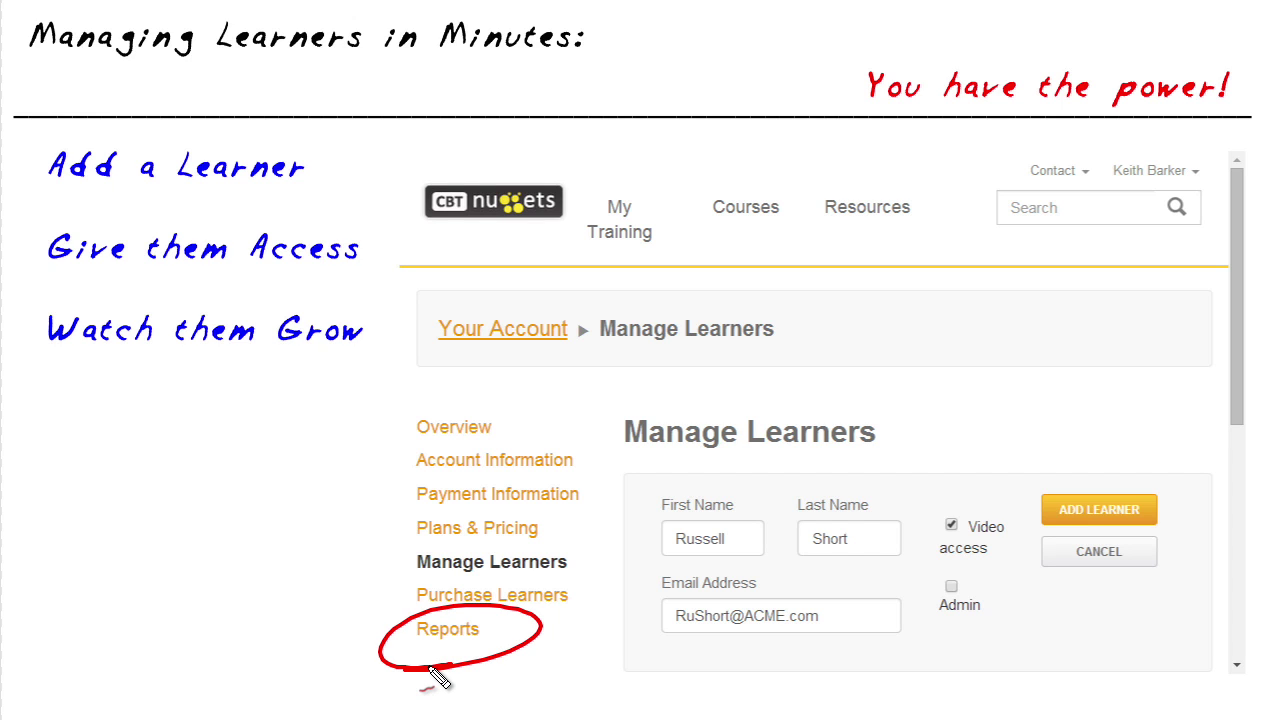
{"action": "key", "text": "ctrl+z"}
{"action": "left_click_drag", "start_coordinate": [360, 680], "coordinate": [490, 678]}
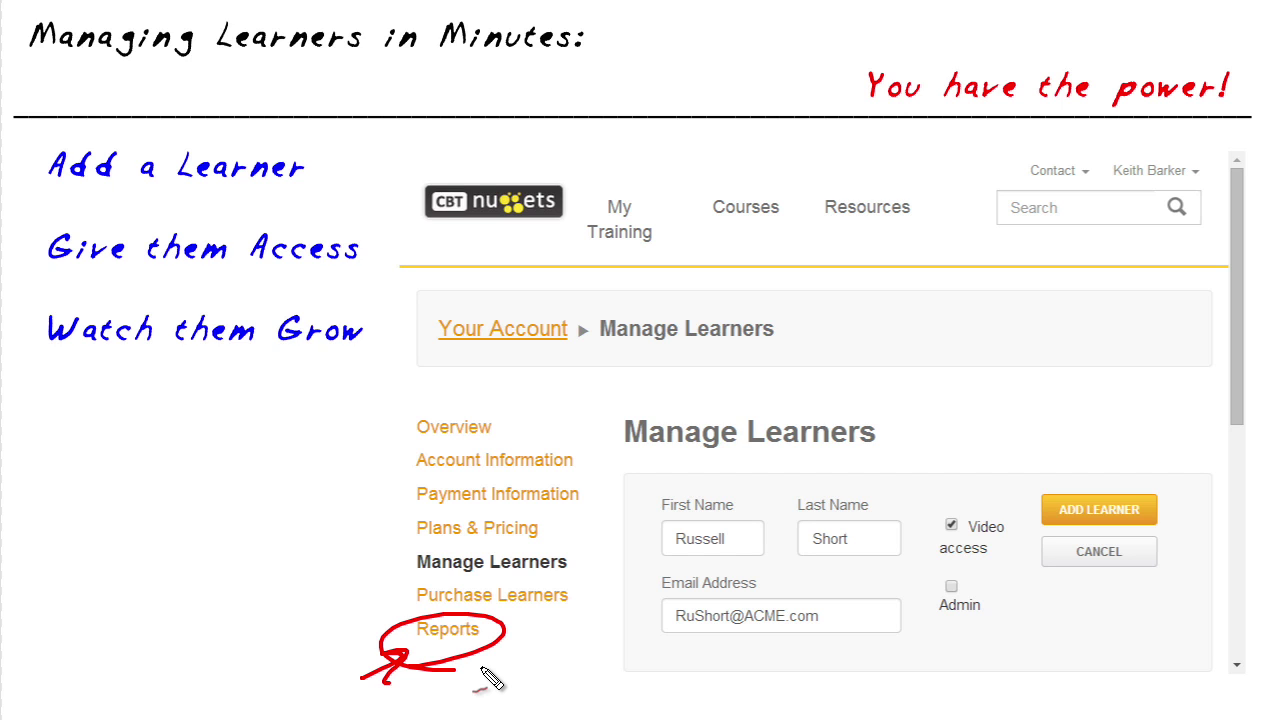
{"action": "mouse_move", "coordinate": [680, 571]}
{"action": "left_mouse_down"}
{"action": "mouse_move", "coordinate": [652, 568]}
{"action": "mouse_move", "coordinate": [705, 572]}
{"action": "left_mouse_up"}
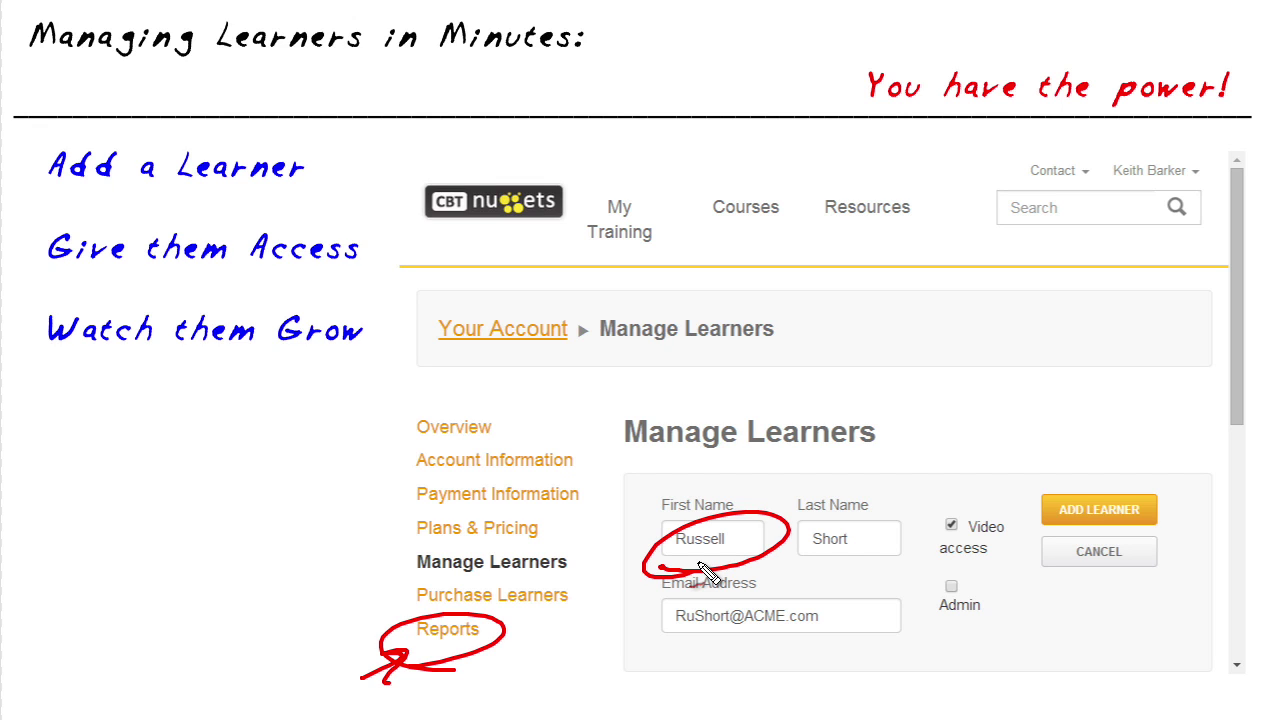
{"action": "left_click_drag", "start_coordinate": [783, 456], "coordinate": [778, 488]}
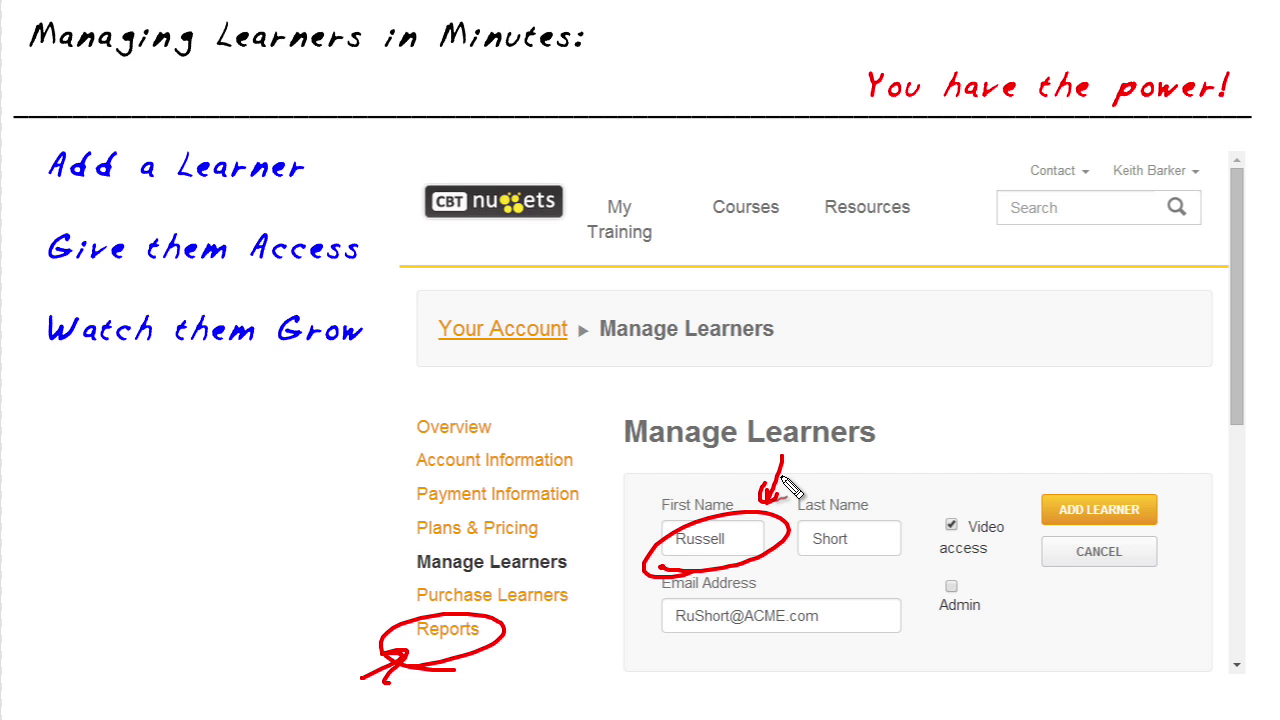
{"action": "mouse_move", "coordinate": [632, 474]}
{"action": "left_mouse_down"}
{"action": "mouse_move", "coordinate": [656, 512]}
{"action": "mouse_move", "coordinate": [645, 510]}
{"action": "left_mouse_up"}
Circle the account menu on the live My Training page in red.
{"action": "mouse_move", "coordinate": [203, 538]}
{"action": "left_mouse_down"}
{"action": "mouse_move", "coordinate": [189, 554]}
{"action": "mouse_move", "coordinate": [223, 560]}
{"action": "mouse_move", "coordinate": [209, 594]}
{"action": "mouse_move", "coordinate": [247, 588]}
{"action": "left_mouse_up"}
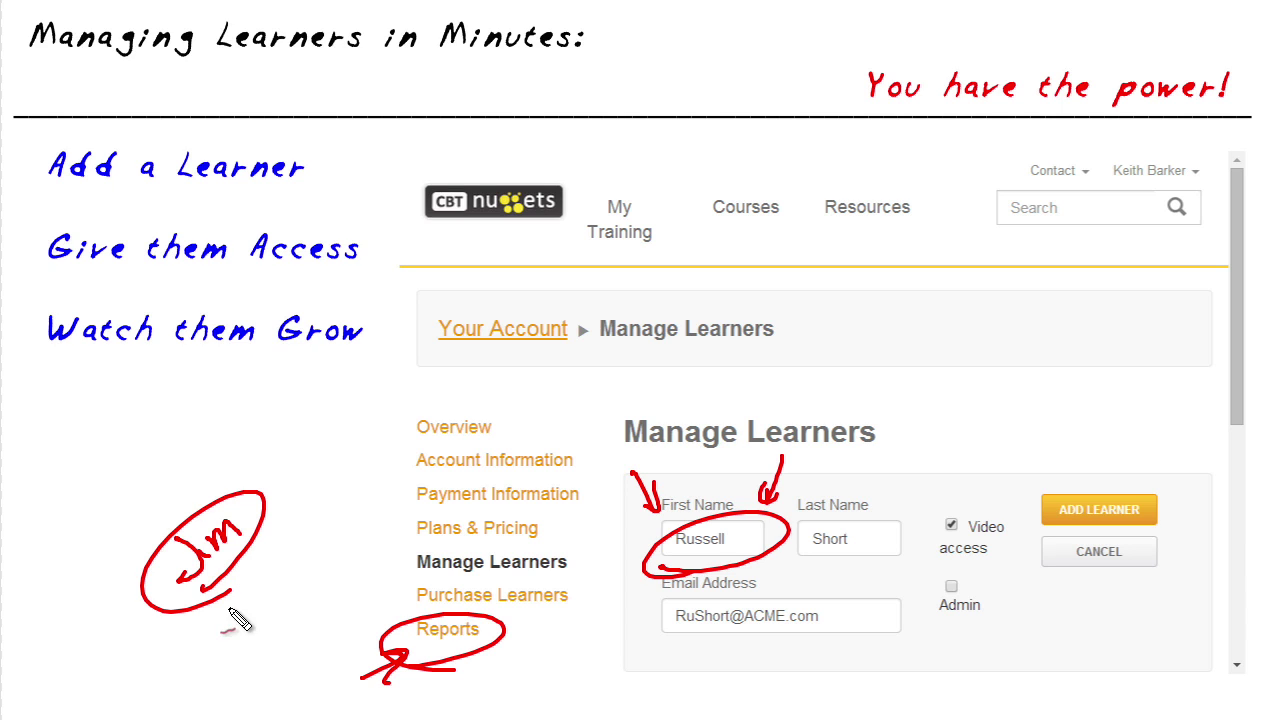
{"action": "left_click_drag", "start_coordinate": [247, 642], "coordinate": [241, 600]}
{"action": "left_click_drag", "start_coordinate": [228, 612], "coordinate": [255, 607]}
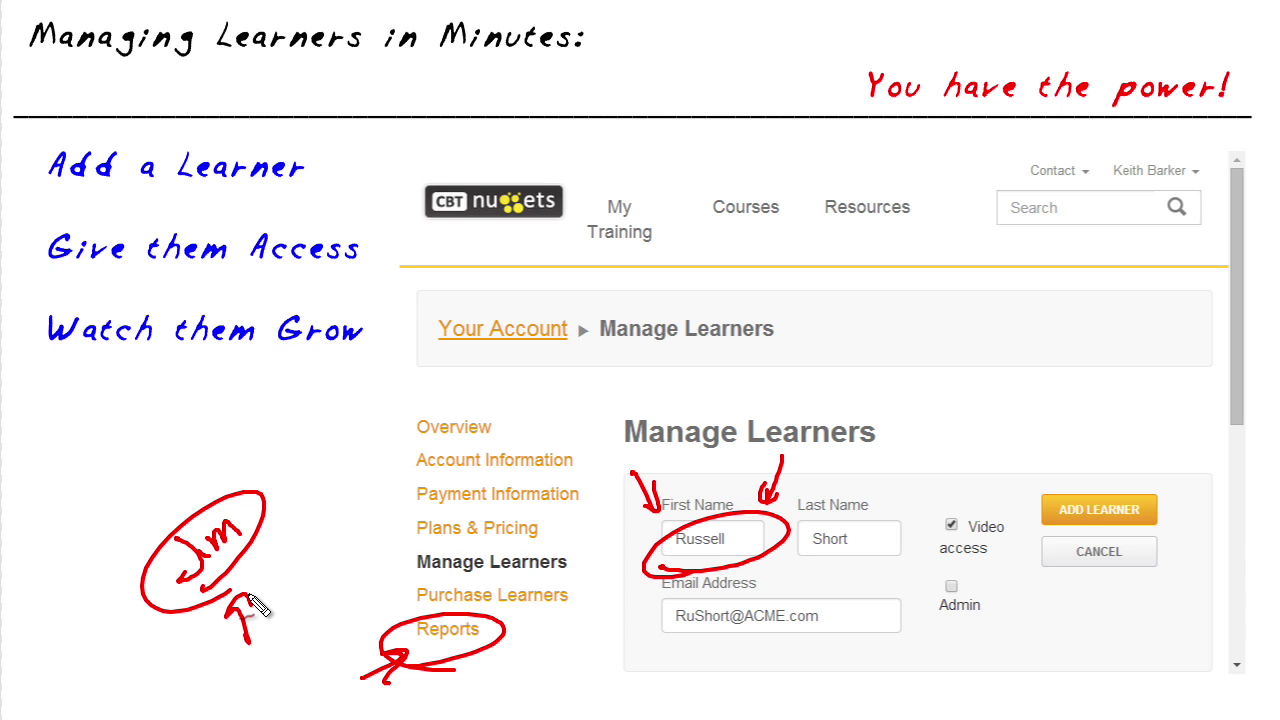
{"action": "left_click_drag", "start_coordinate": [955, 495], "coordinate": [915, 562]}
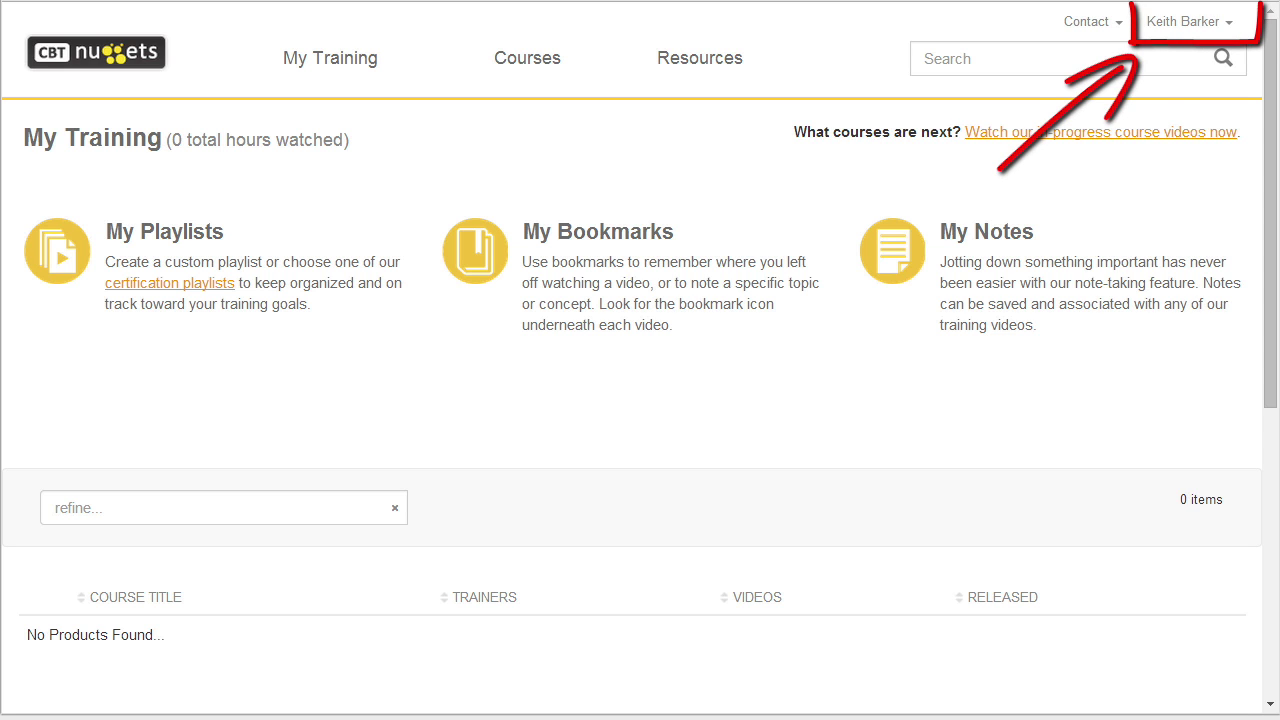
Go to Your Account from the account menu, then Manage Learners.
{"action": "left_click", "coordinate": [1188, 24]}
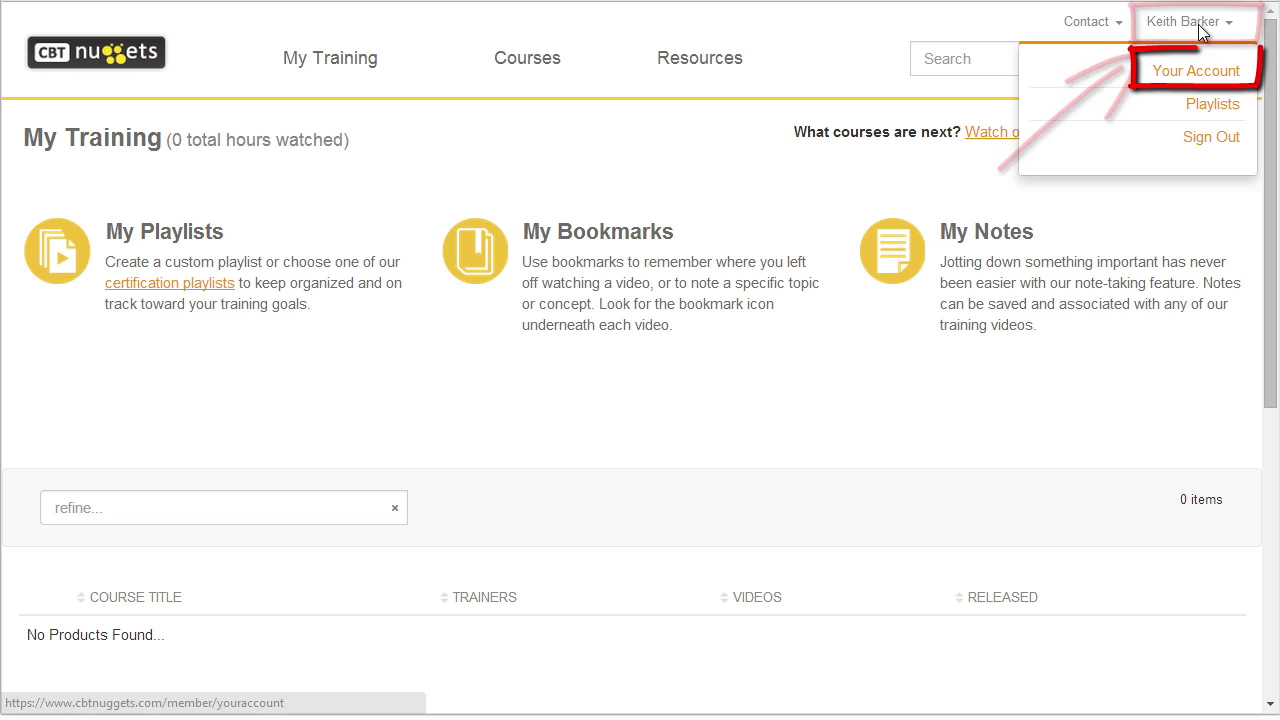
{"action": "left_click", "coordinate": [1222, 78]}
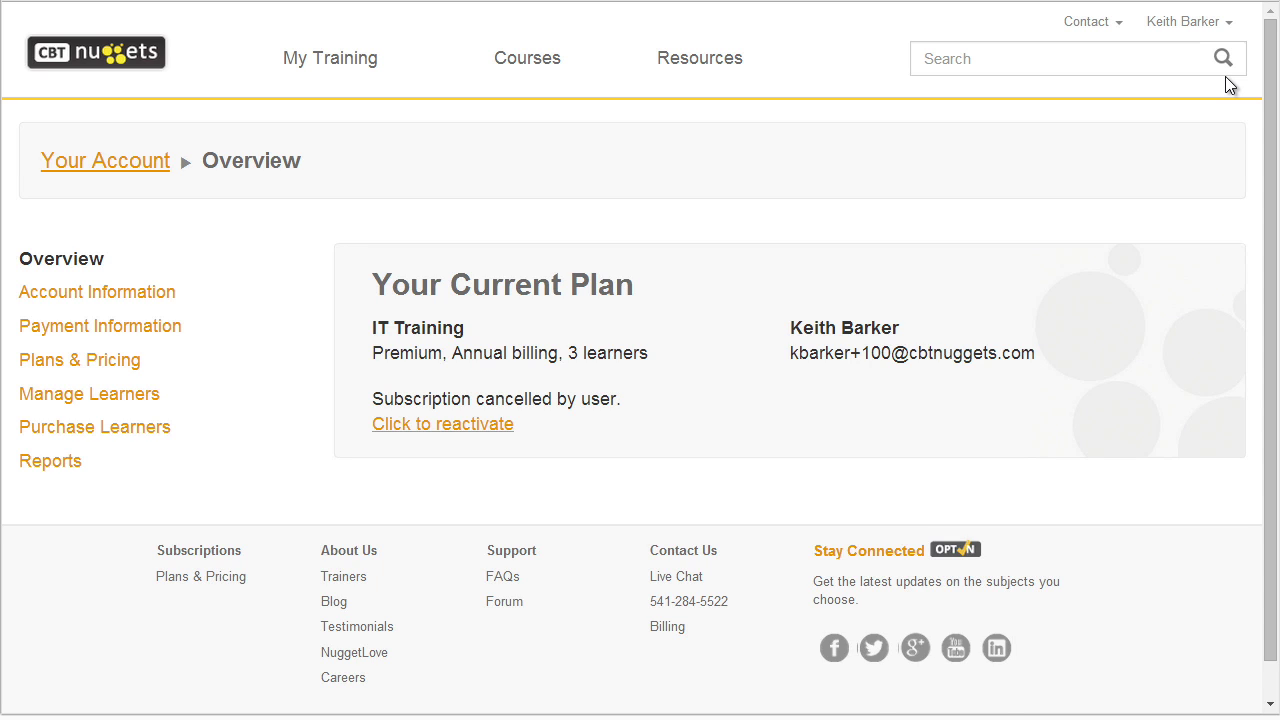
{"action": "left_click", "coordinate": [94, 394]}
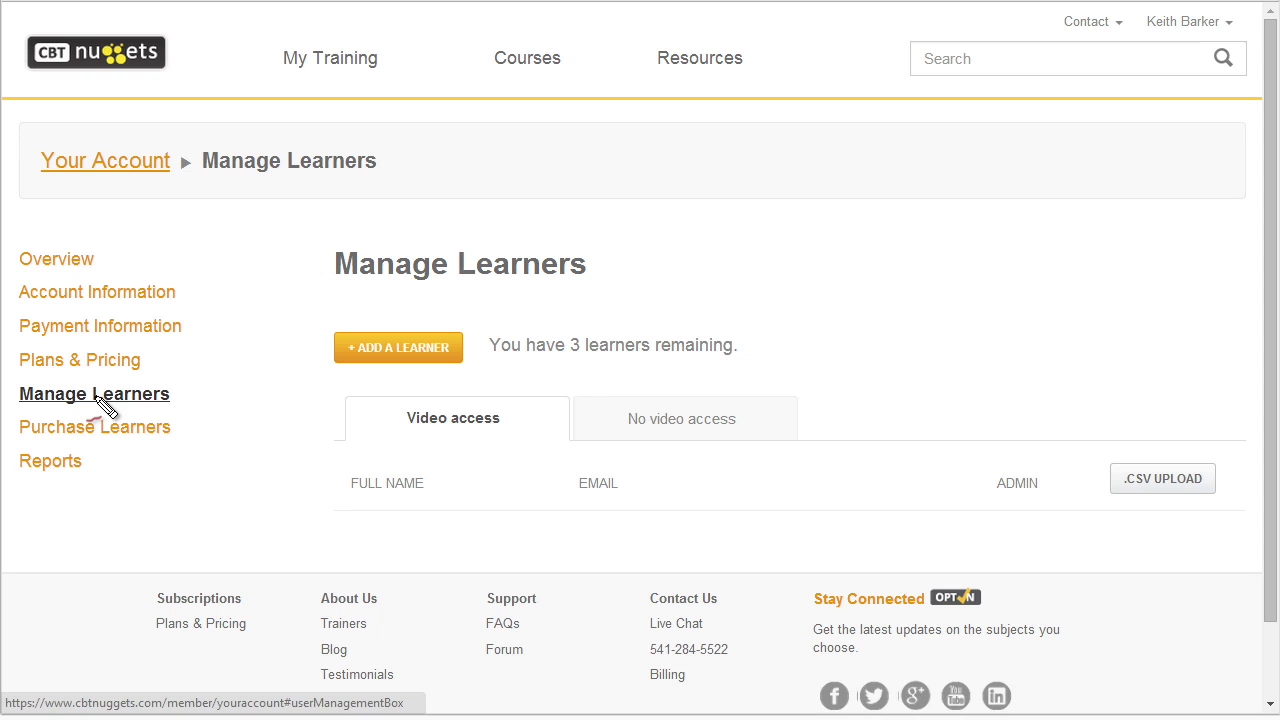
Mark up the Manage Learners page and start the add-learner form.
{"action": "mouse_move", "coordinate": [550, 367]}
{"action": "left_mouse_down"}
{"action": "mouse_move", "coordinate": [760, 357]}
{"action": "mouse_move", "coordinate": [664, 395]}
{"action": "left_mouse_up"}
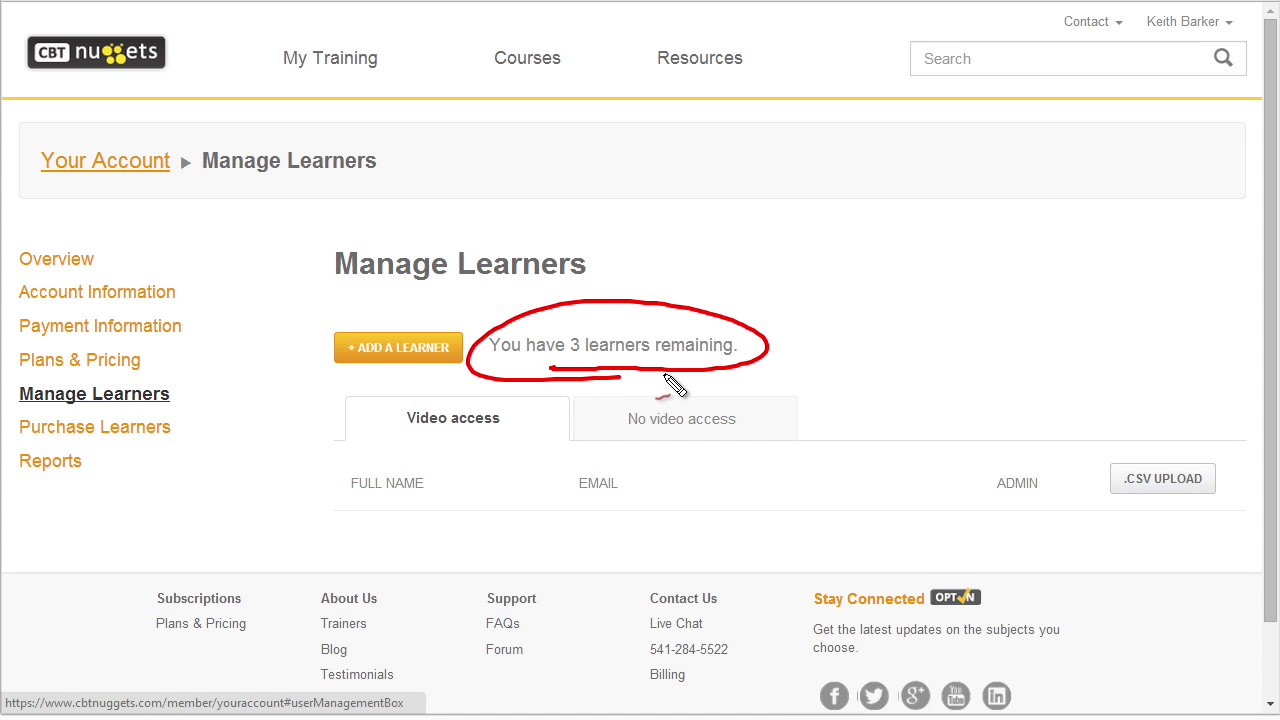
{"action": "left_click_drag", "start_coordinate": [229, 405], "coordinate": [196, 421]}
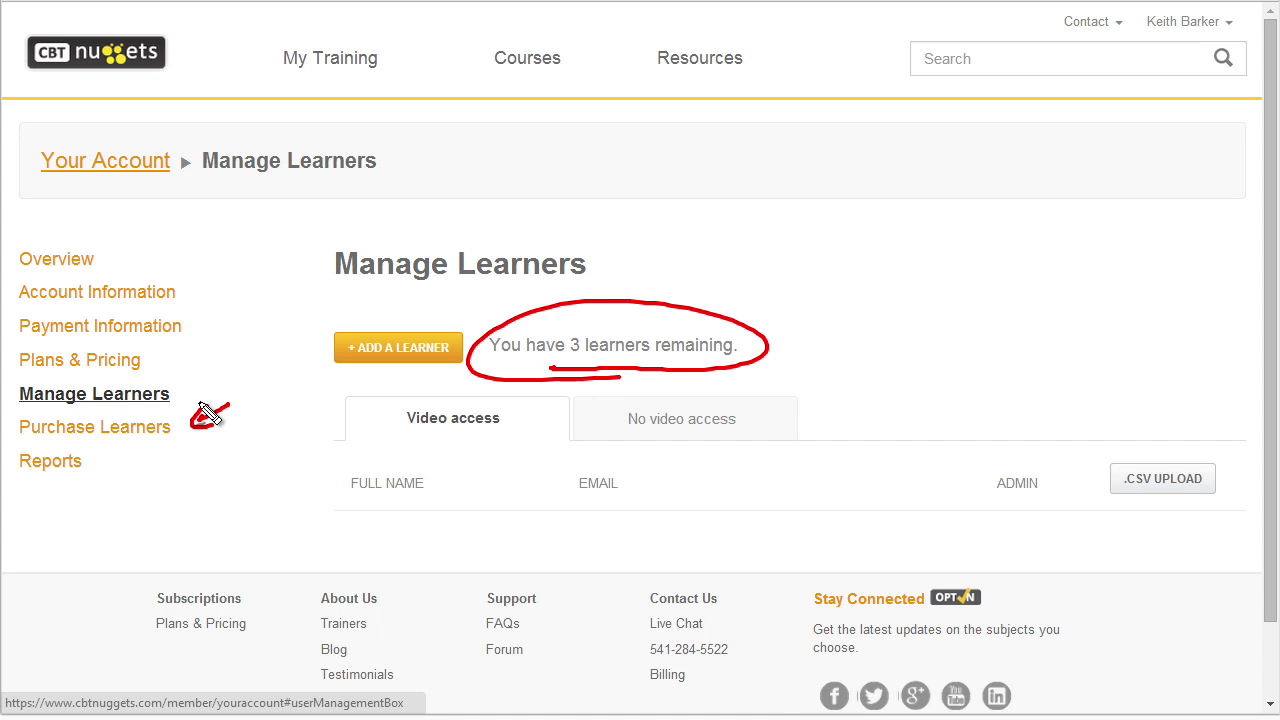
{"action": "mouse_move", "coordinate": [237, 301]}
{"action": "left_mouse_down"}
{"action": "mouse_move", "coordinate": [224, 328]}
{"action": "mouse_move", "coordinate": [236, 316]}
{"action": "left_mouse_up"}
{"action": "left_click_drag", "start_coordinate": [197, 362], "coordinate": [170, 374]}
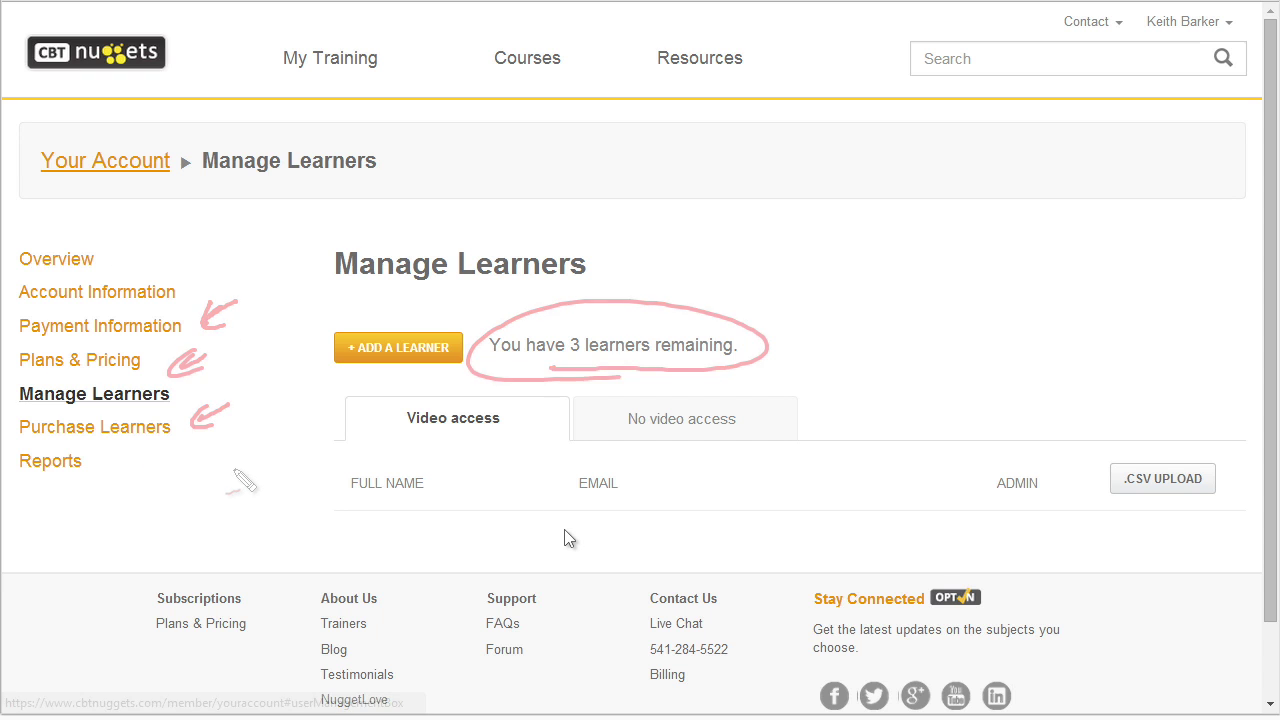
{"action": "left_click_drag", "start_coordinate": [461, 552], "coordinate": [553, 563]}
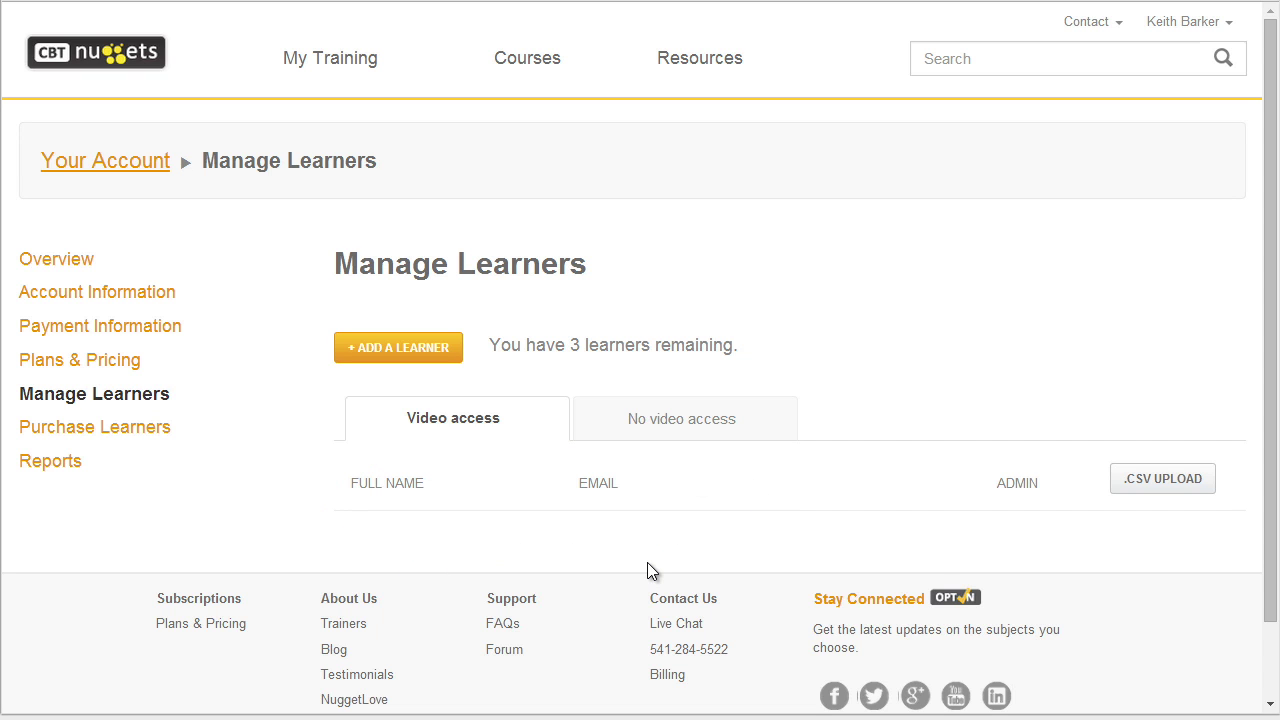
{"action": "left_click", "coordinate": [430, 355]}
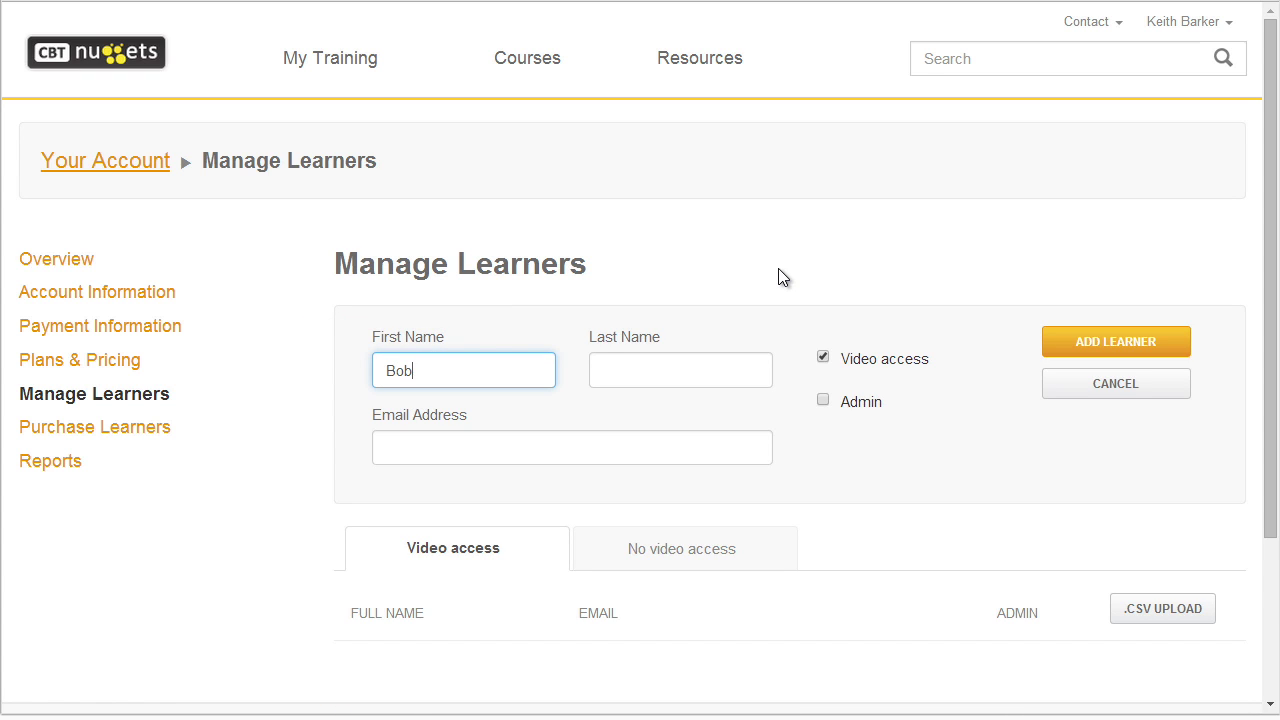
Enter the new learner's first name, last name and e-mail address.
{"action": "key", "text": "Tab"}
{"action": "key", "text": "Tab"}
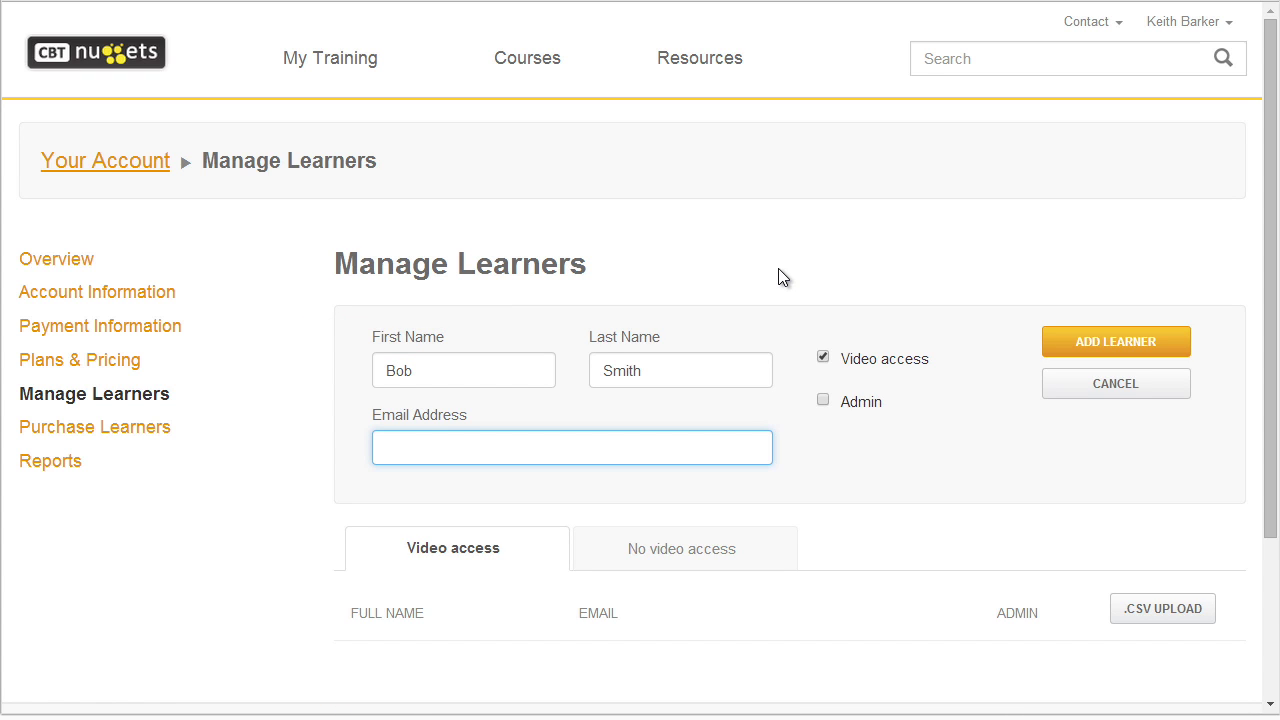
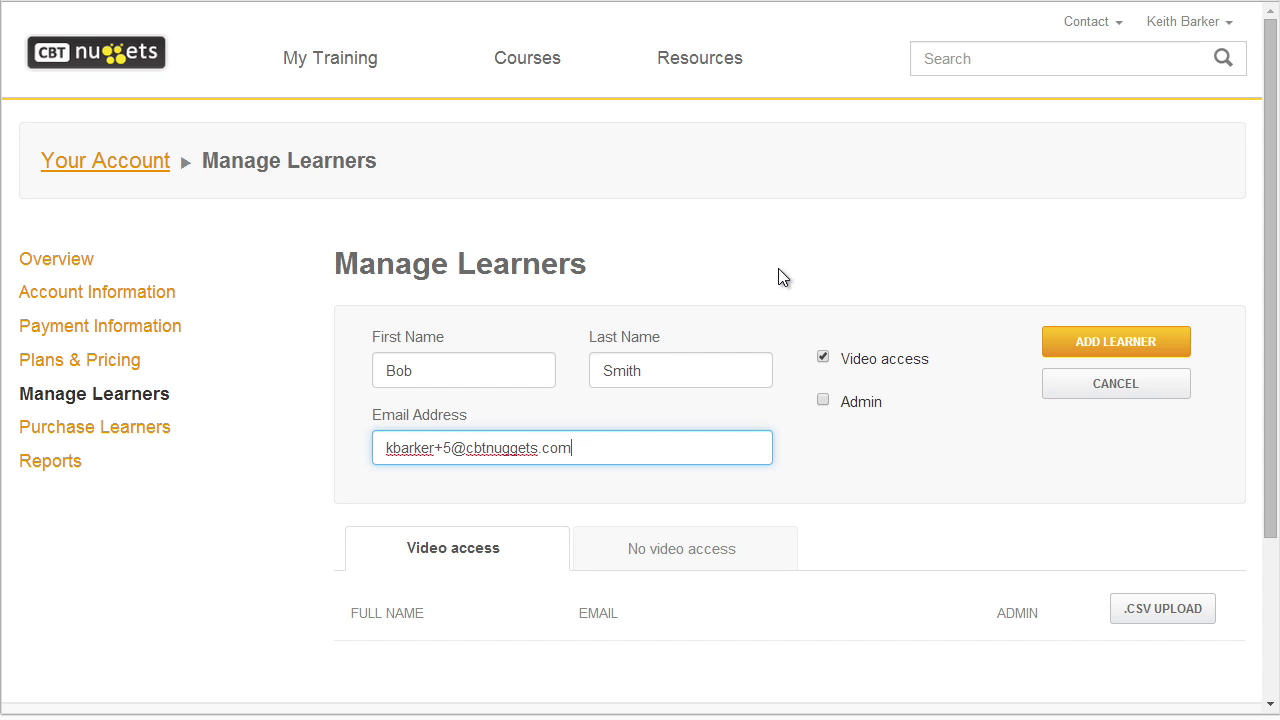
{"action": "left_click_drag", "start_coordinate": [850, 442], "coordinate": [858, 455]}
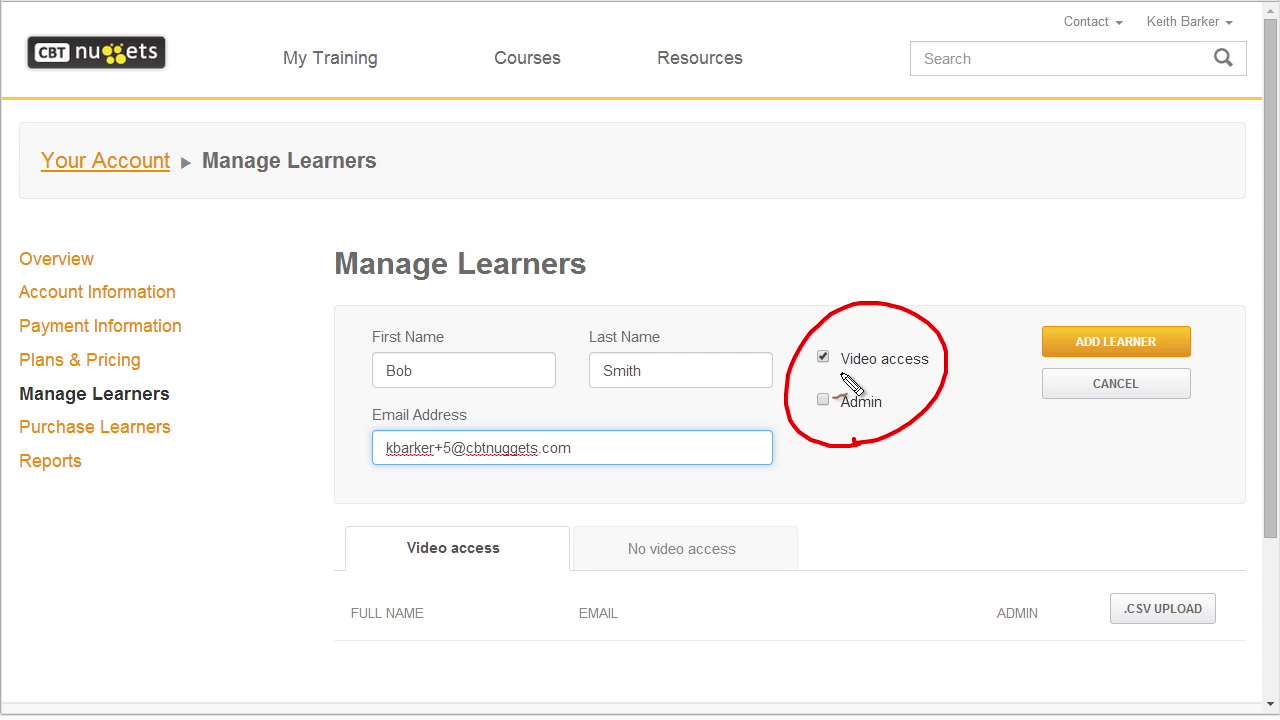
Give the learner video access without admin rights and add them to the account.
{"action": "left_click", "coordinate": [823, 400]}
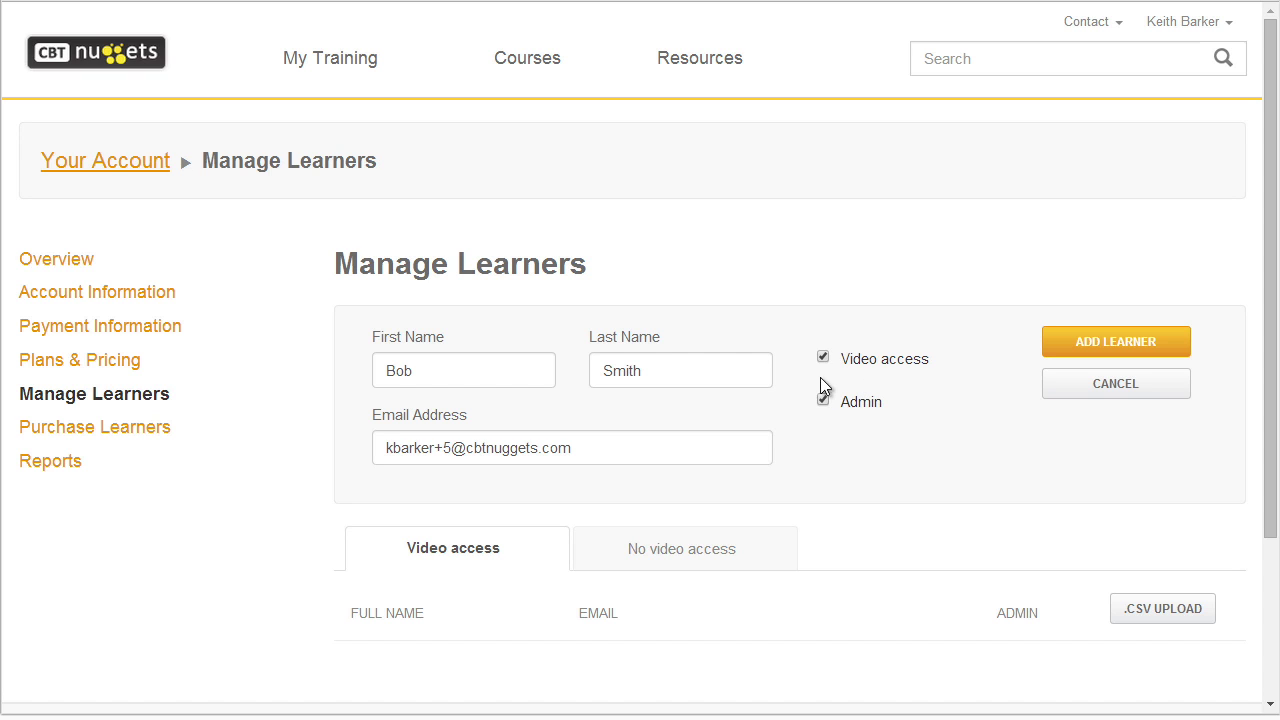
{"action": "left_click", "coordinate": [823, 359]}
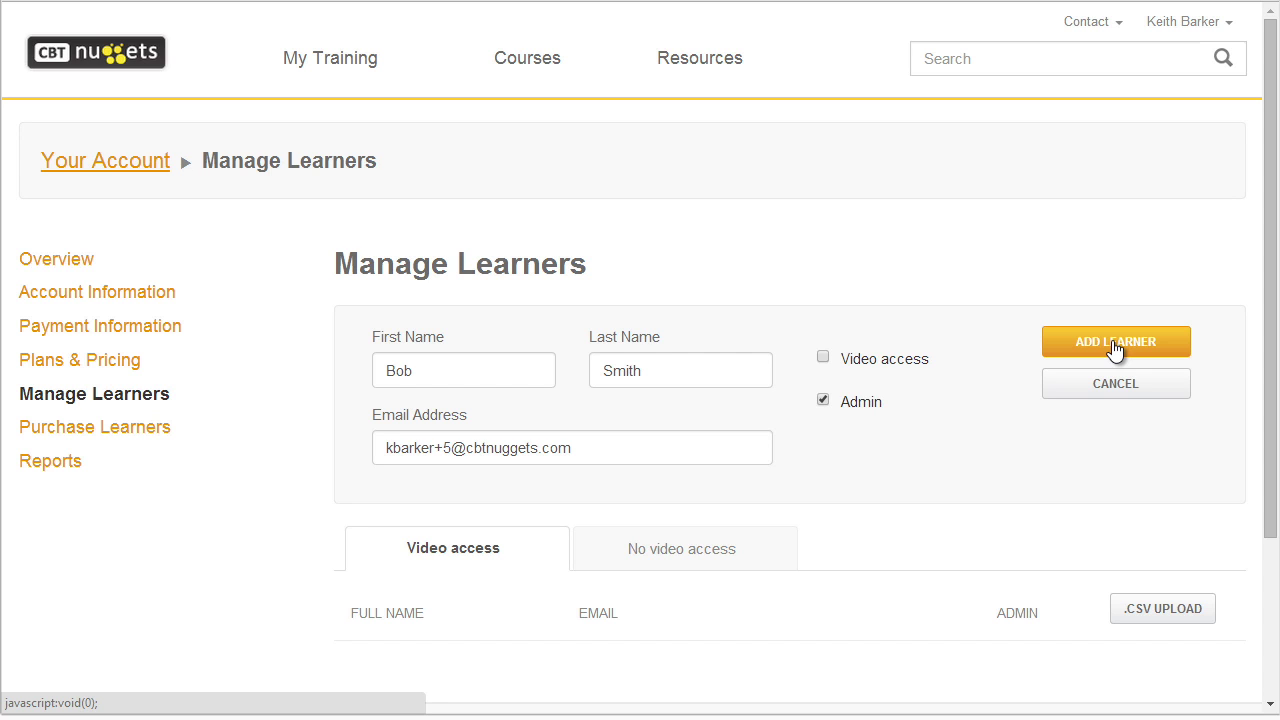
{"action": "left_click", "coordinate": [823, 400]}
{"action": "left_click", "coordinate": [823, 357]}
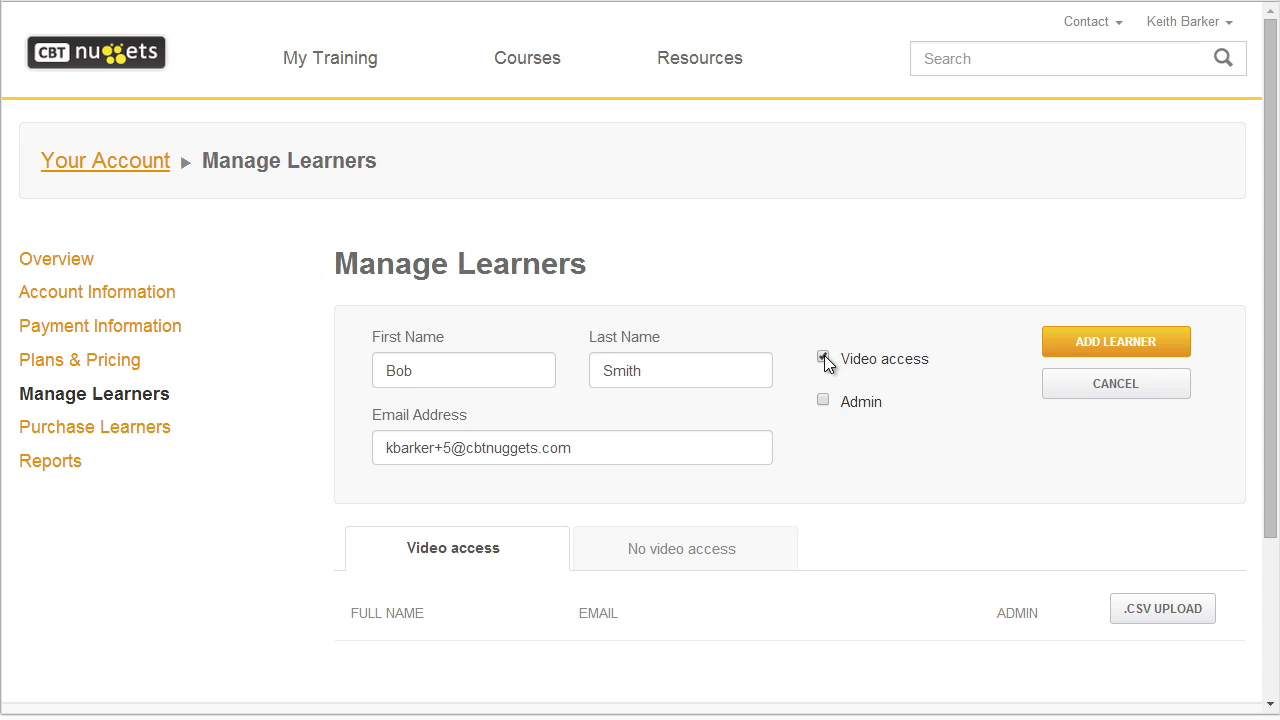
{"action": "left_click", "coordinate": [1098, 345]}
{"action": "key", "text": "ctrl+2"}
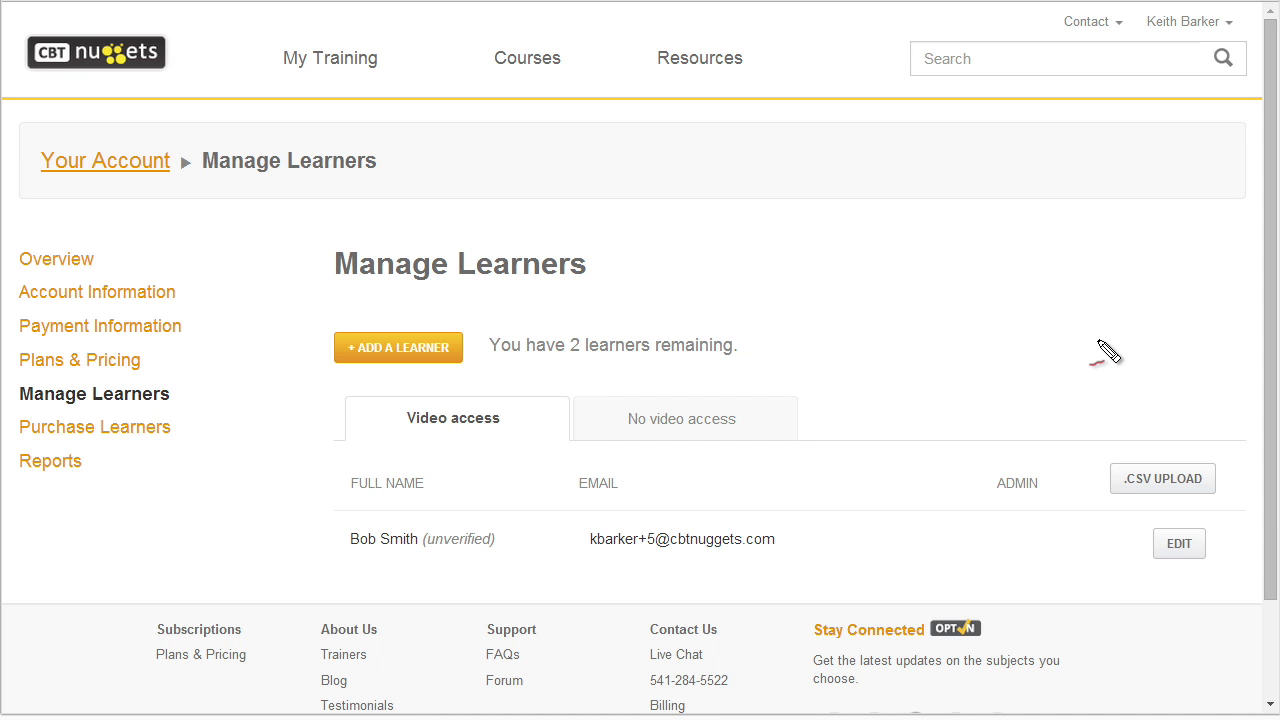
{"action": "mouse_move", "coordinate": [568, 320]}
{"action": "left_mouse_down"}
{"action": "mouse_move", "coordinate": [570, 378]}
{"action": "mouse_move", "coordinate": [586, 336]}
{"action": "left_mouse_up"}
{"action": "mouse_move", "coordinate": [443, 451]}
{"action": "left_mouse_down"}
{"action": "mouse_move", "coordinate": [491, 489]}
{"action": "mouse_move", "coordinate": [472, 515]}
{"action": "mouse_move", "coordinate": [428, 518]}
{"action": "left_mouse_up"}
{"action": "mouse_move", "coordinate": [440, 588]}
{"action": "left_mouse_down"}
{"action": "mouse_move", "coordinate": [440, 548]}
{"action": "mouse_move", "coordinate": [455, 567]}
{"action": "left_mouse_up"}
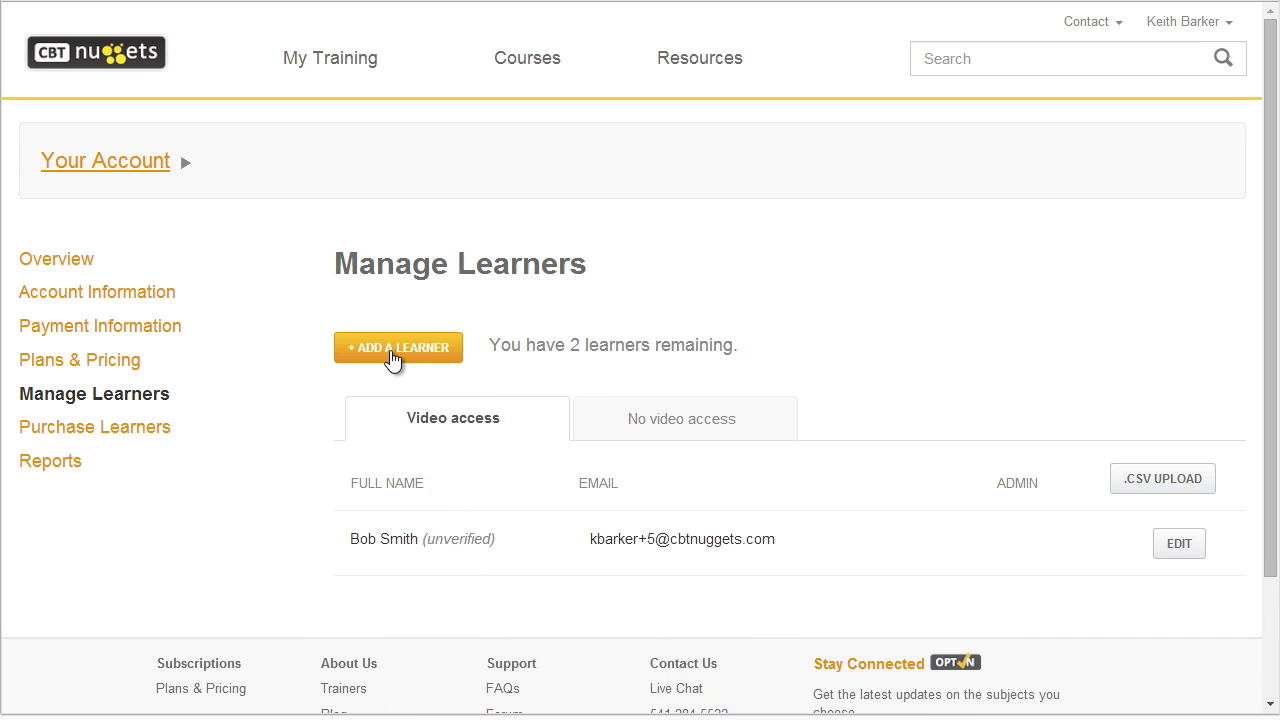
Start a second learner, entering their first and last name and pasting their e-mail.
{"action": "left_click", "coordinate": [393, 350]}
{"action": "key", "text": "Tab"}
{"action": "key", "text": "Tab"}
{"action": "key", "text": "ctrl+v"}
{"action": "key", "text": "ctrl+2"}
{"action": "mouse_move", "coordinate": [460, 480]}
{"action": "left_mouse_down"}
{"action": "mouse_move", "coordinate": [364, 508]}
{"action": "mouse_move", "coordinate": [464, 478]}
{"action": "left_mouse_up"}
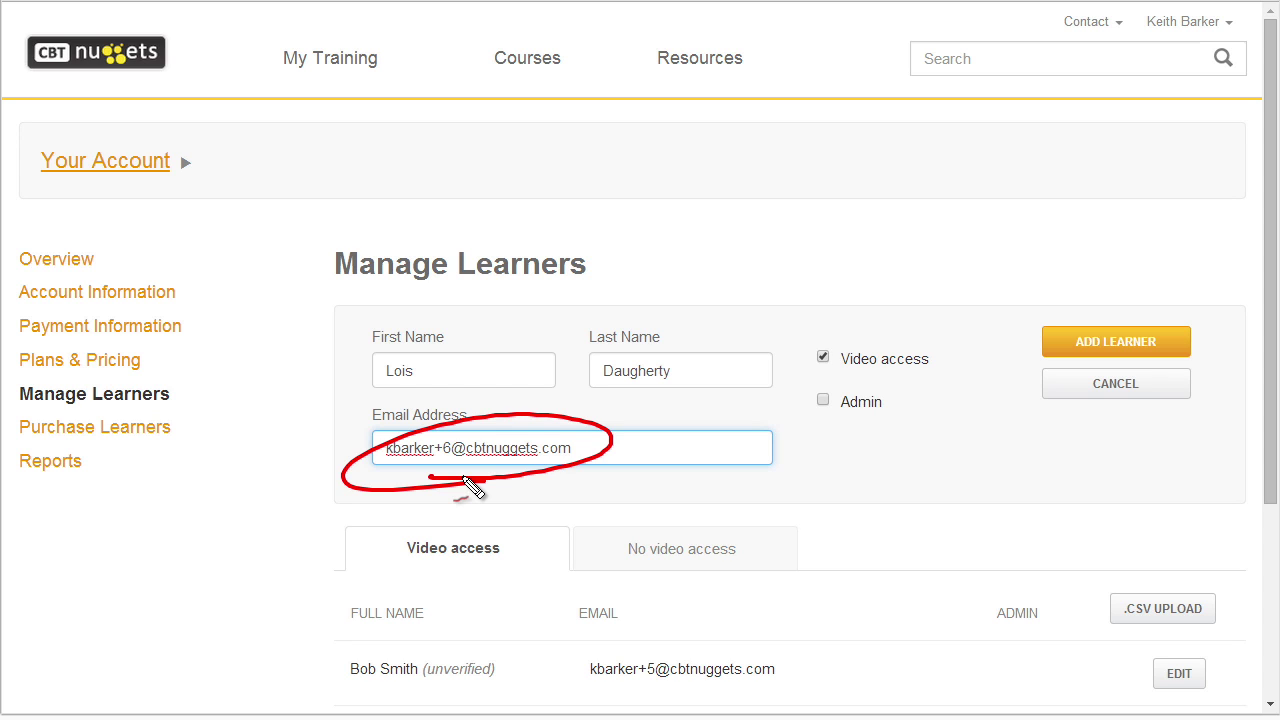
{"action": "key", "text": "Escape"}
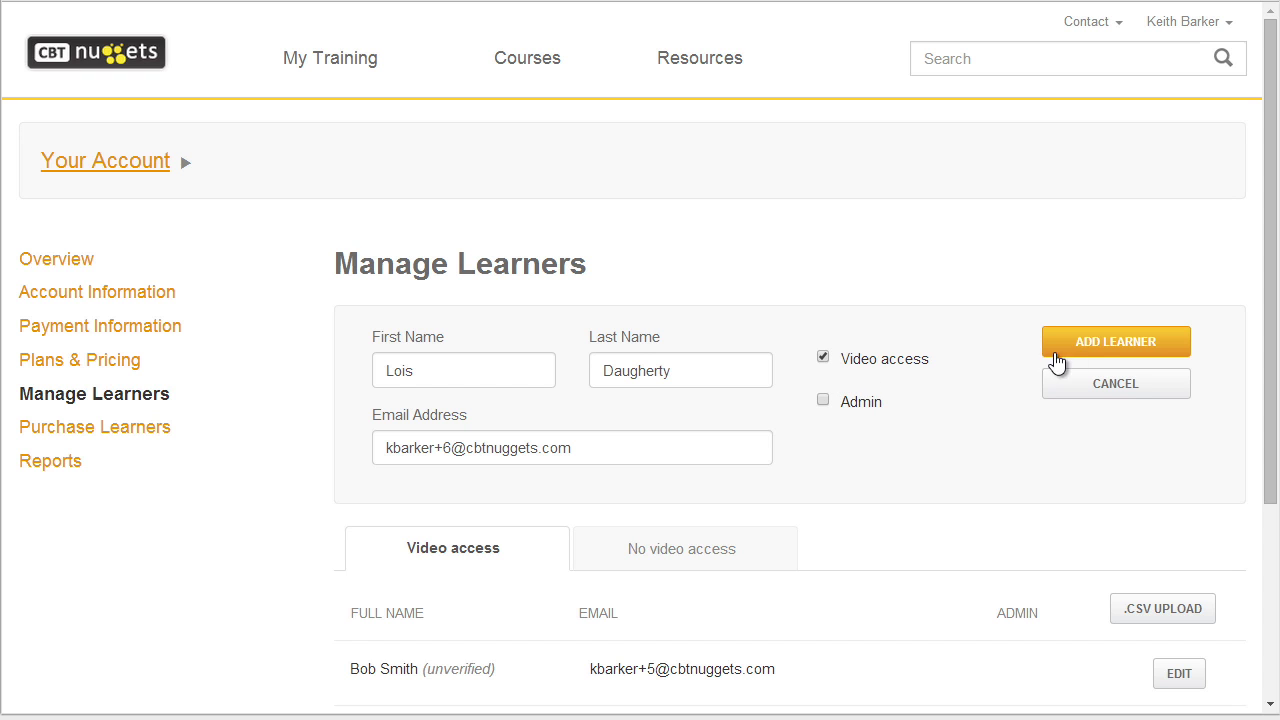
Save the second learner and drag the invitation e-mail window into view.
{"action": "left_click", "coordinate": [1090, 350]}
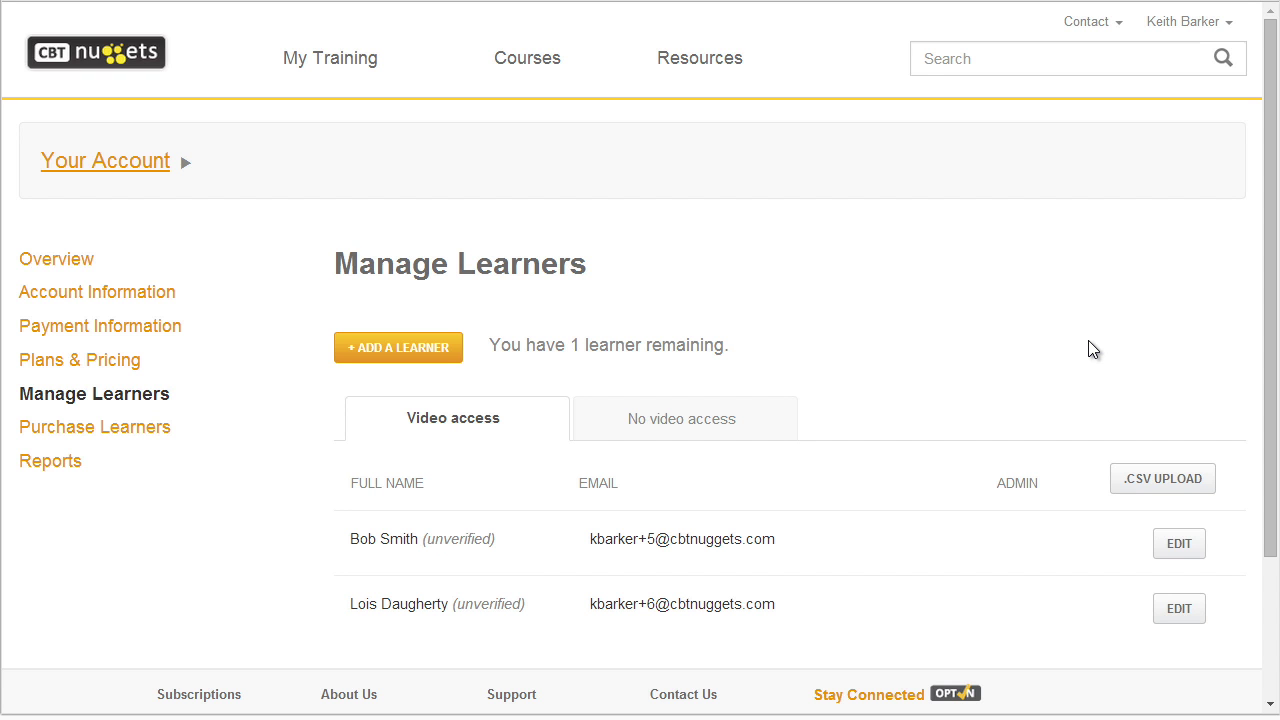
{"action": "key", "text": "ctrl+1"}
{"action": "left_click_drag", "start_coordinate": [609, 349], "coordinate": [591, 371]}
{"action": "key", "text": "Escape"}
{"action": "left_click_drag", "start_coordinate": [206, 134], "coordinate": [816, 58]}
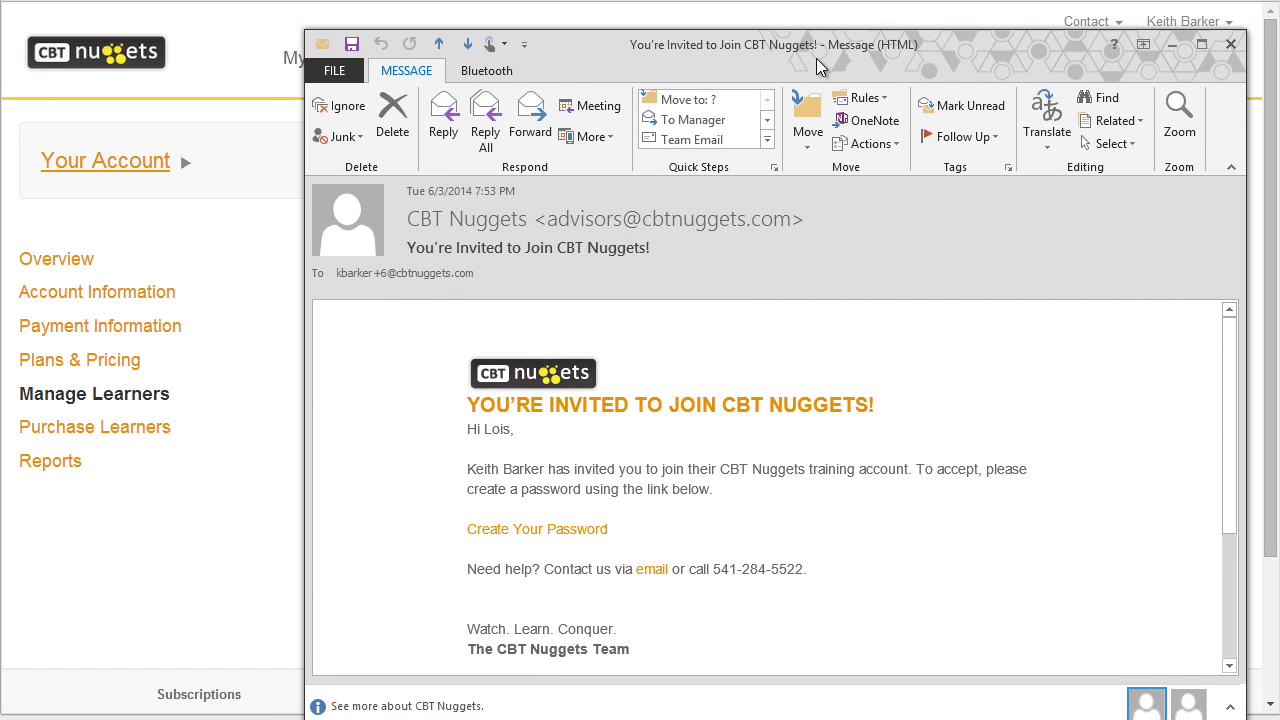
Annotate the learner's join invitation in the Outlook message while reviewing it.
{"action": "key", "text": "ctrl+2"}
{"action": "mouse_move", "coordinate": [498, 464]}
{"action": "left_mouse_down"}
{"action": "mouse_move", "coordinate": [490, 456]}
{"action": "mouse_move", "coordinate": [512, 443]}
{"action": "left_mouse_up"}
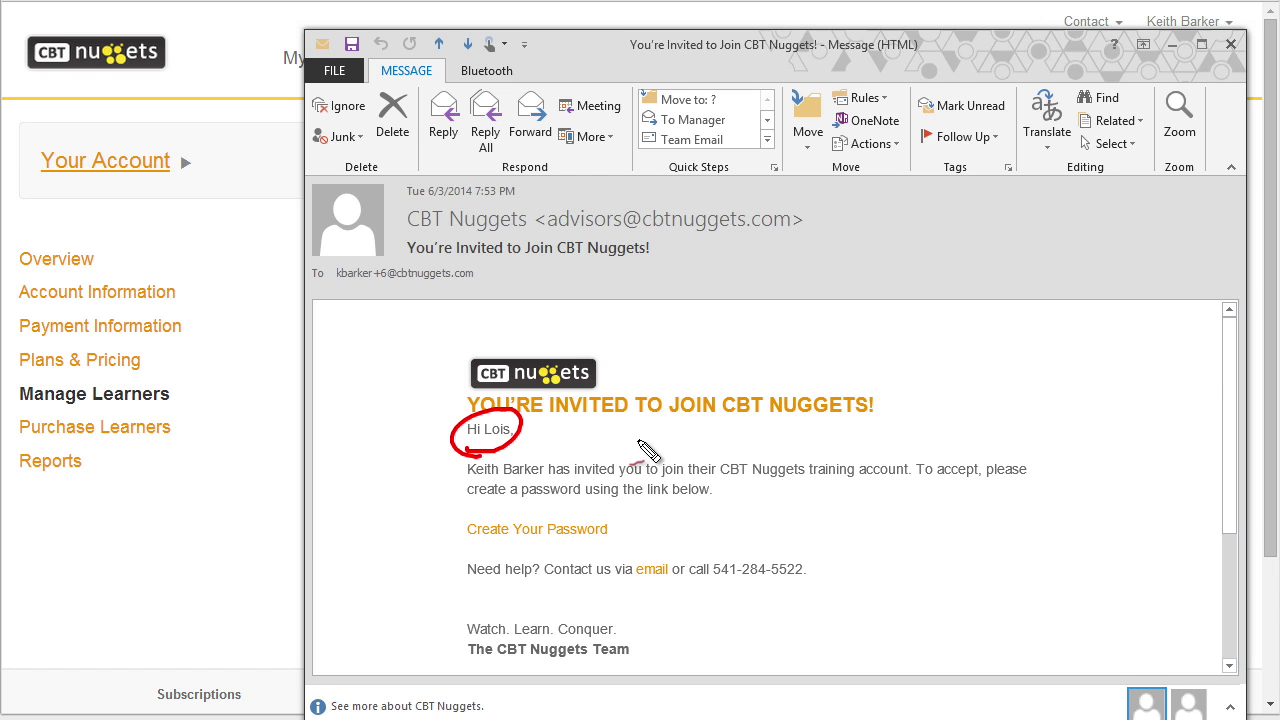
{"action": "left_click_drag", "start_coordinate": [500, 562], "coordinate": [566, 547]}
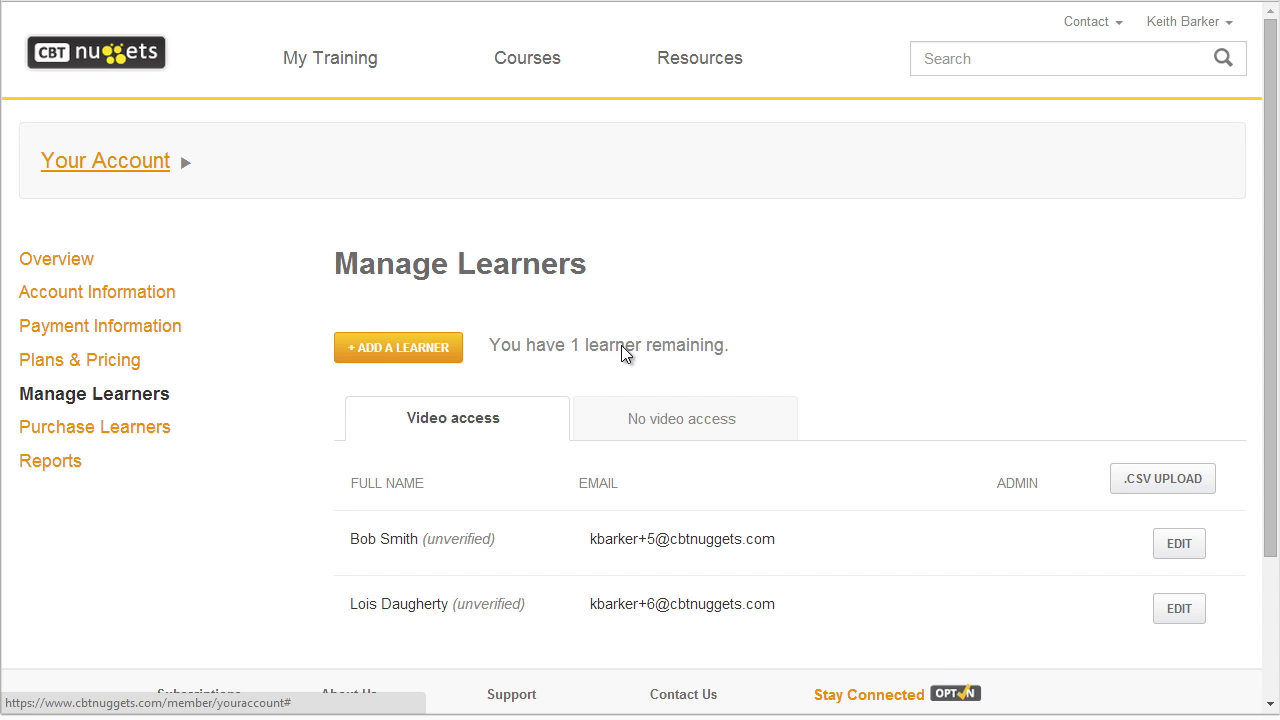
Enable video access for the account owner, then show the Video access list.
{"action": "left_click", "coordinate": [680, 418]}
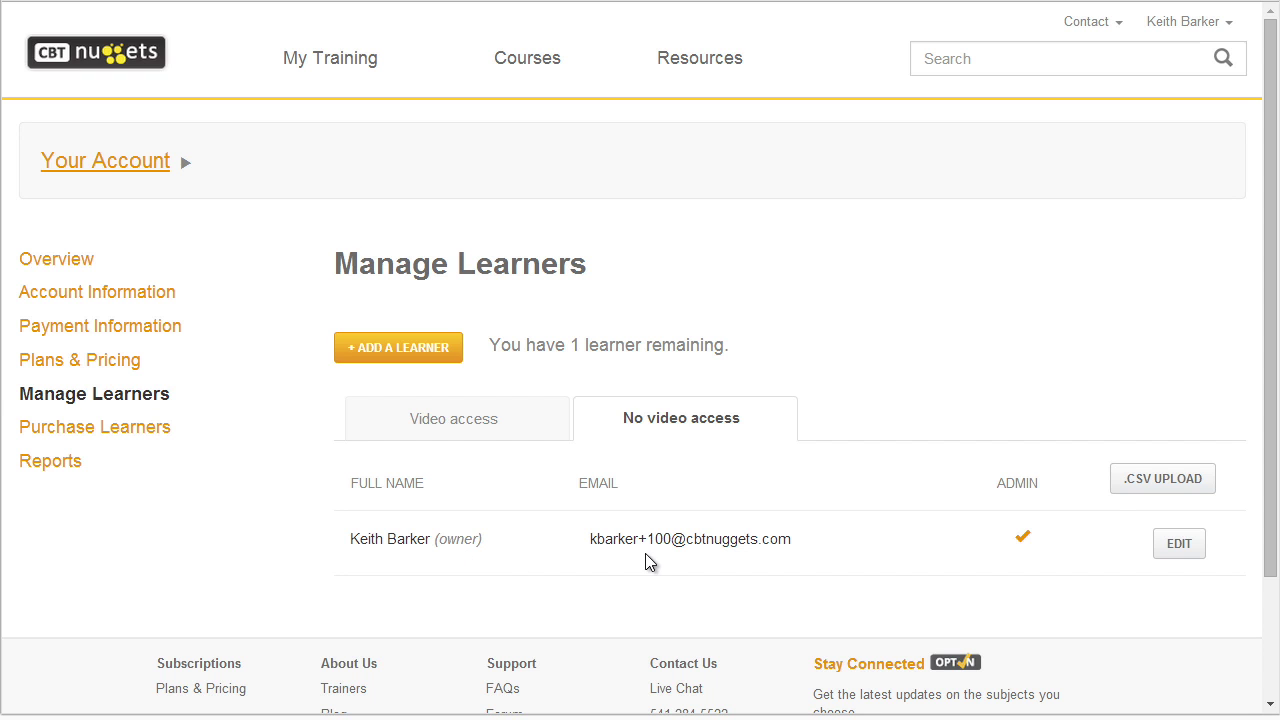
{"action": "left_click", "coordinate": [1185, 547]}
{"action": "left_click", "coordinate": [823, 582]}
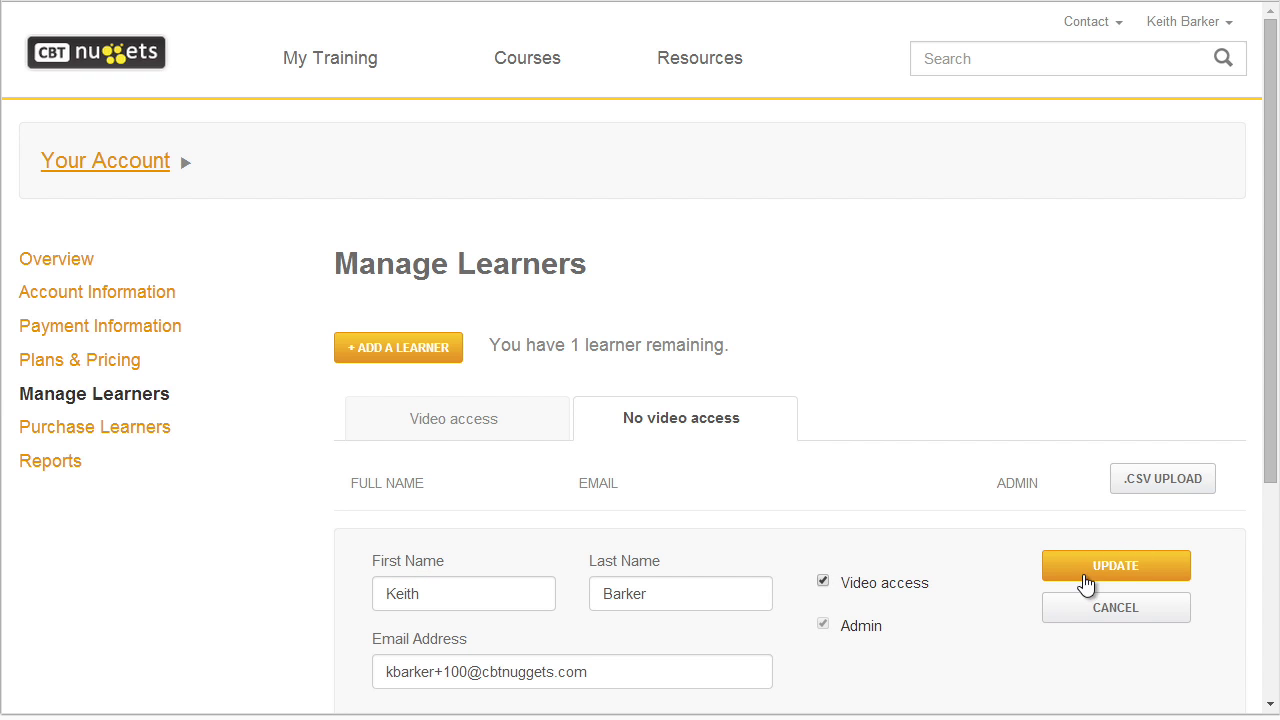
{"action": "left_click", "coordinate": [1118, 568]}
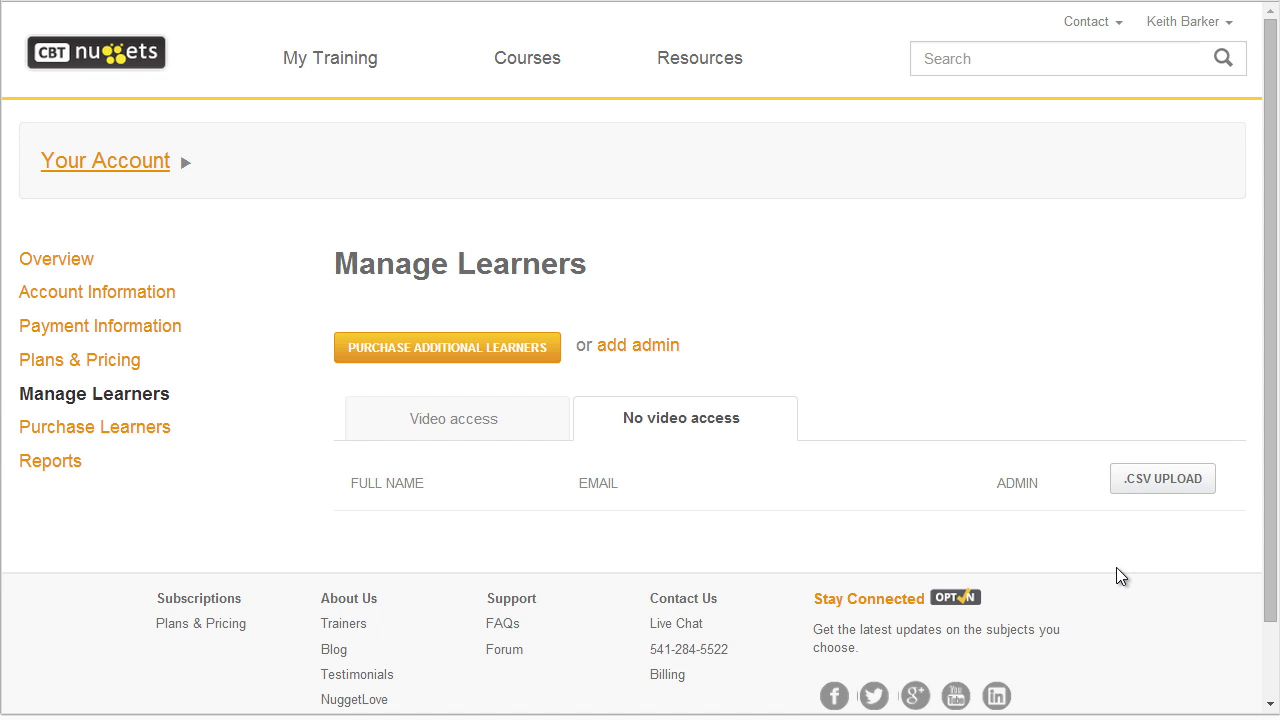
{"action": "left_click", "coordinate": [463, 423]}
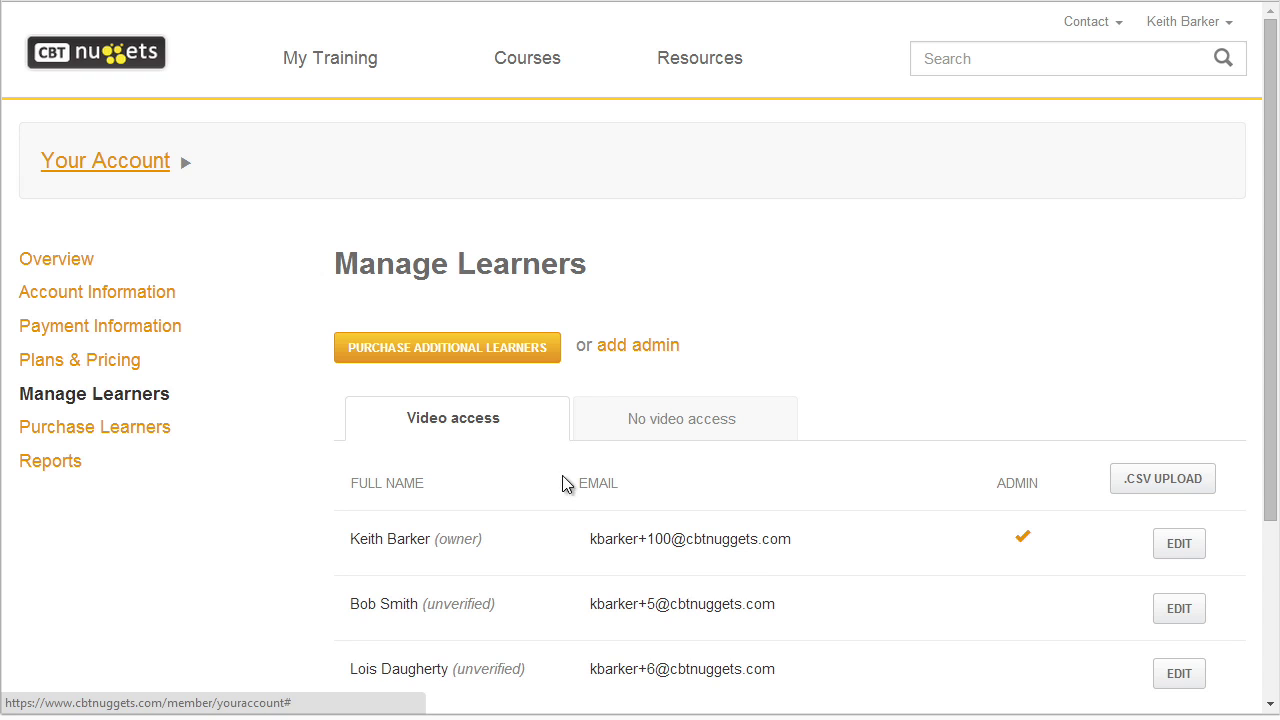
{"action": "left_click_drag", "start_coordinate": [333, 541], "coordinate": [292, 563]}
{"action": "left_click_drag", "start_coordinate": [347, 602], "coordinate": [315, 627]}
{"action": "left_click_drag", "start_coordinate": [340, 698], "coordinate": [313, 692]}
{"action": "left_click_drag", "start_coordinate": [1012, 548], "coordinate": [1014, 550]}
{"action": "left_click_drag", "start_coordinate": [933, 560], "coordinate": [966, 553]}
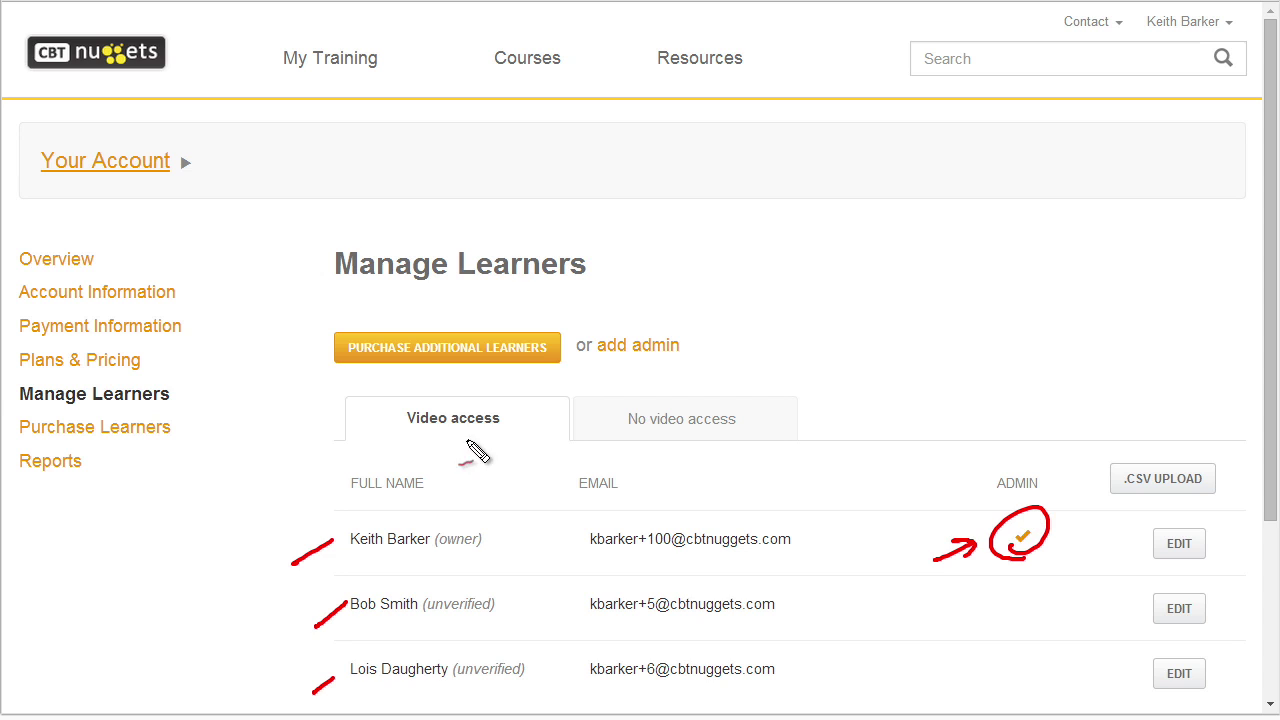
{"action": "left_click_drag", "start_coordinate": [564, 286], "coordinate": [552, 318]}
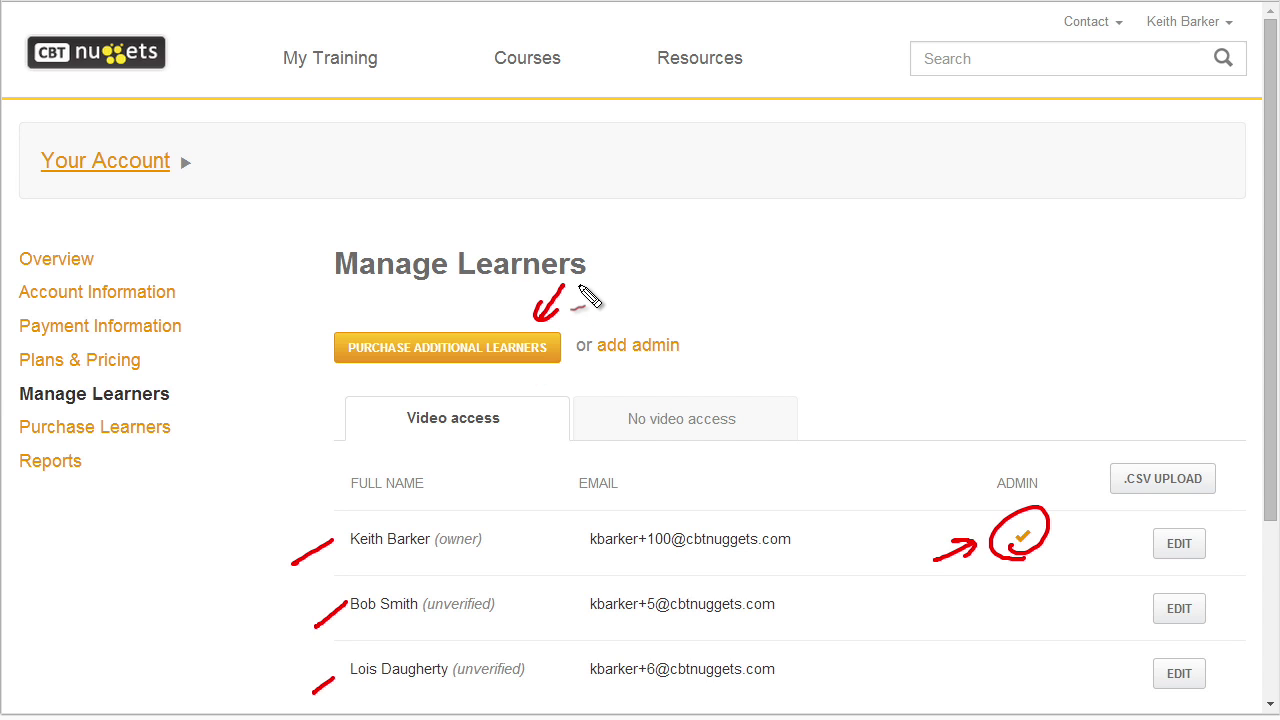
{"action": "left_click_drag", "start_coordinate": [660, 372], "coordinate": [645, 366]}
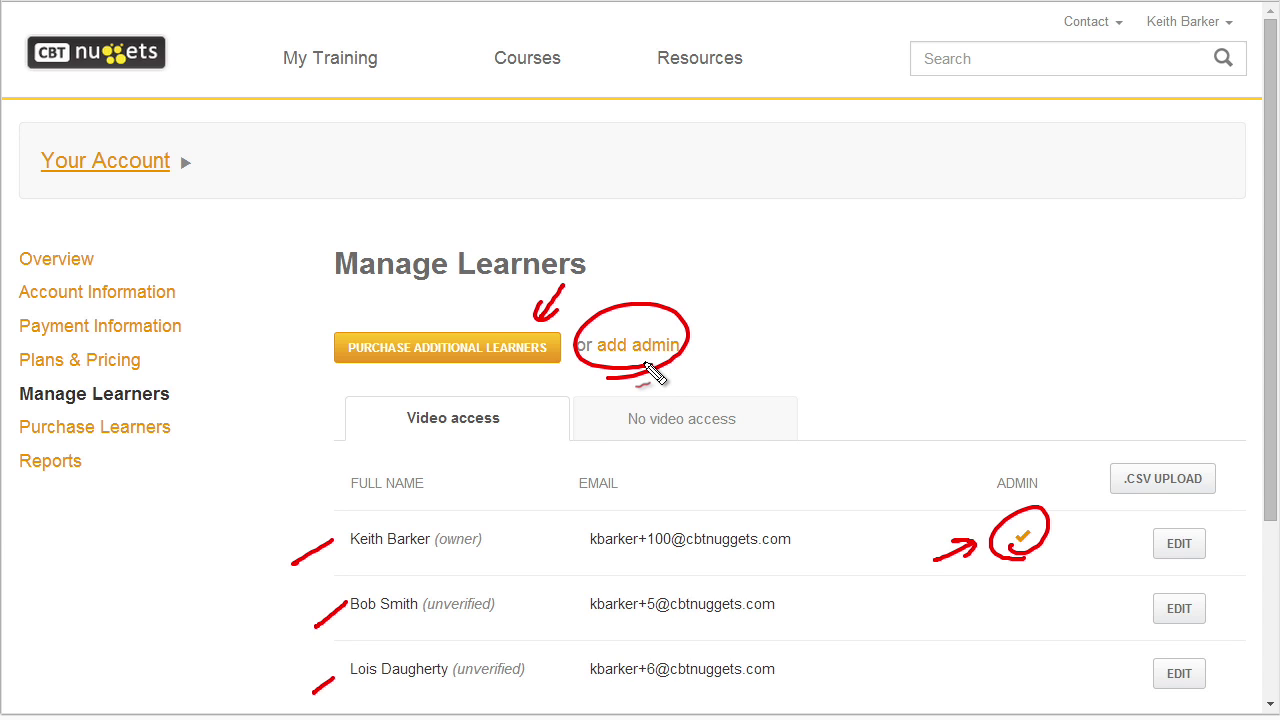
{"action": "left_click_drag", "start_coordinate": [1100, 547], "coordinate": [1144, 541]}
{"action": "left_click_drag", "start_coordinate": [1098, 613], "coordinate": [1142, 606]}
{"action": "left_click_drag", "start_coordinate": [1102, 678], "coordinate": [1138, 673]}
{"action": "left_click_drag", "start_coordinate": [553, 658], "coordinate": [565, 655]}
{"action": "mouse_move", "coordinate": [383, 636]}
{"action": "left_mouse_down"}
{"action": "mouse_move", "coordinate": [506, 574]}
{"action": "mouse_move", "coordinate": [576, 645]}
{"action": "left_mouse_up"}
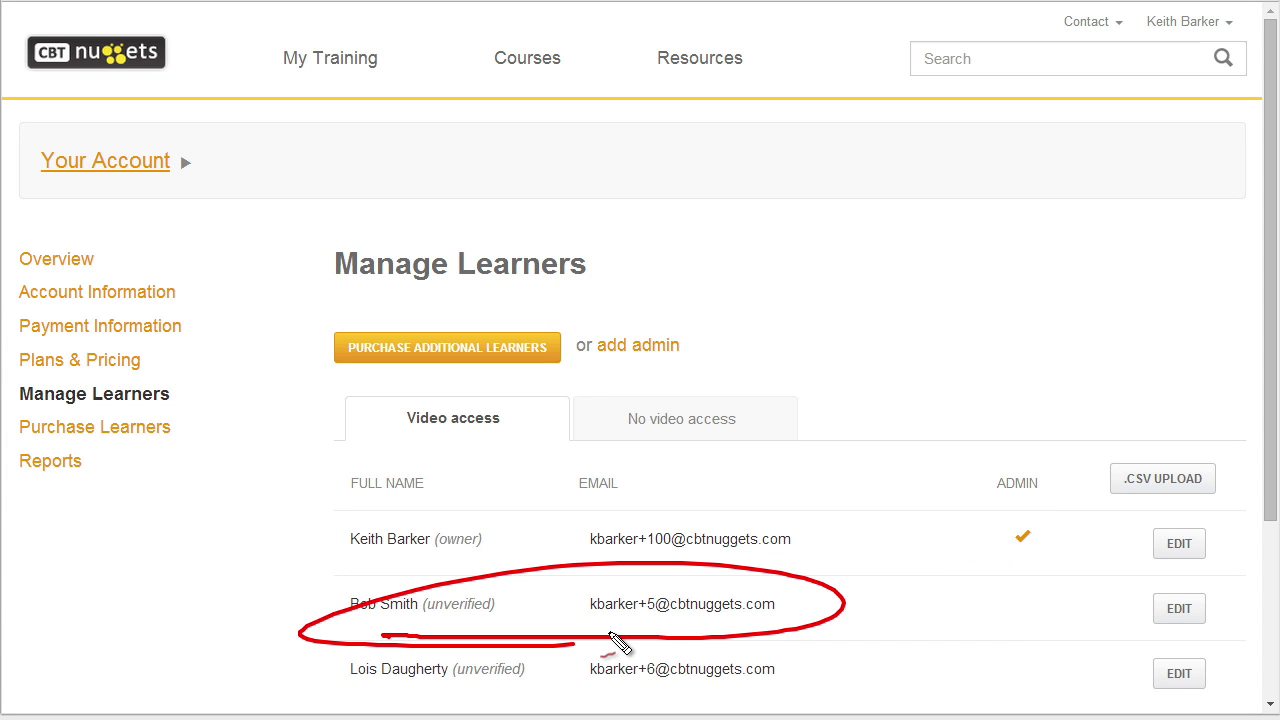
{"action": "left_click", "coordinate": [1184, 612]}
Delete the first-added unverified learner and confirm the removal with OK.
{"action": "scroll", "coordinate": [1094, 654], "scroll_direction": "down", "scroll_amount": 1}
{"action": "mouse_move", "coordinate": [1055, 607]}
{"action": "left_mouse_down"}
{"action": "mouse_move", "coordinate": [1234, 580]}
{"action": "mouse_move", "coordinate": [1108, 608]}
{"action": "left_mouse_up"}
{"action": "left_click_drag", "start_coordinate": [490, 609], "coordinate": [500, 594]}
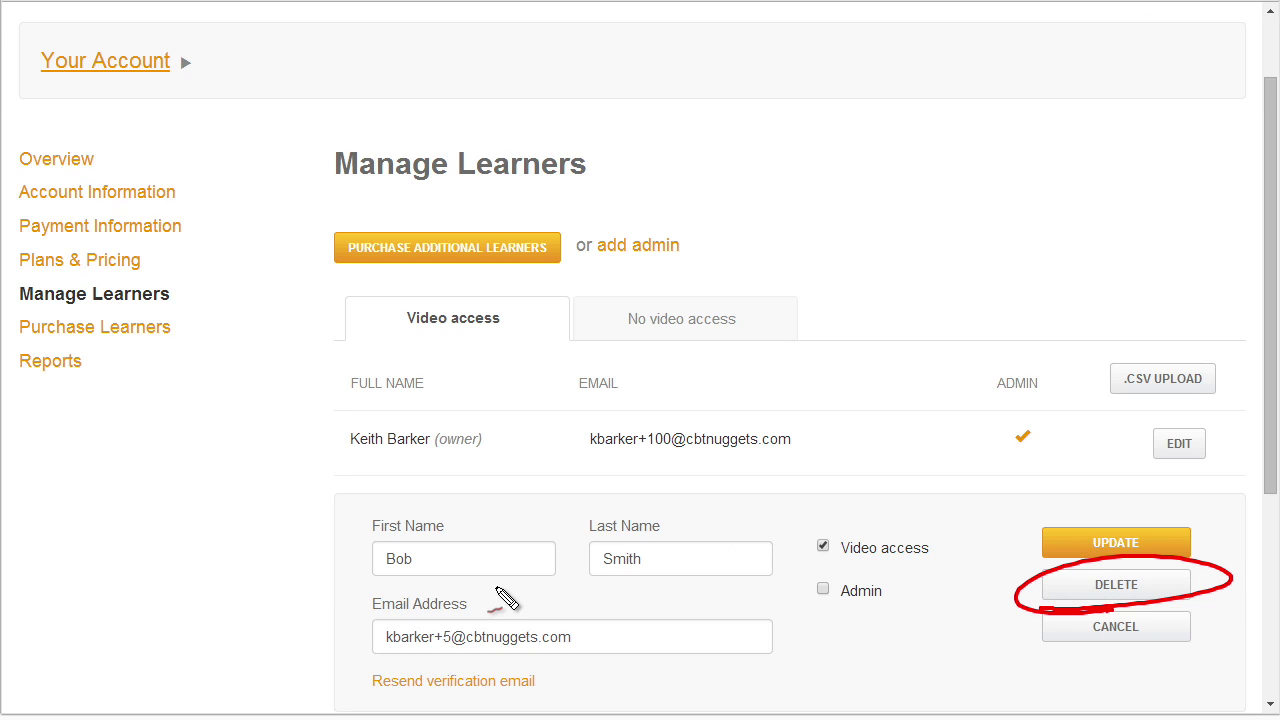
{"action": "left_click_drag", "start_coordinate": [800, 627], "coordinate": [849, 572]}
{"action": "left_click_drag", "start_coordinate": [882, 575], "coordinate": [894, 572]}
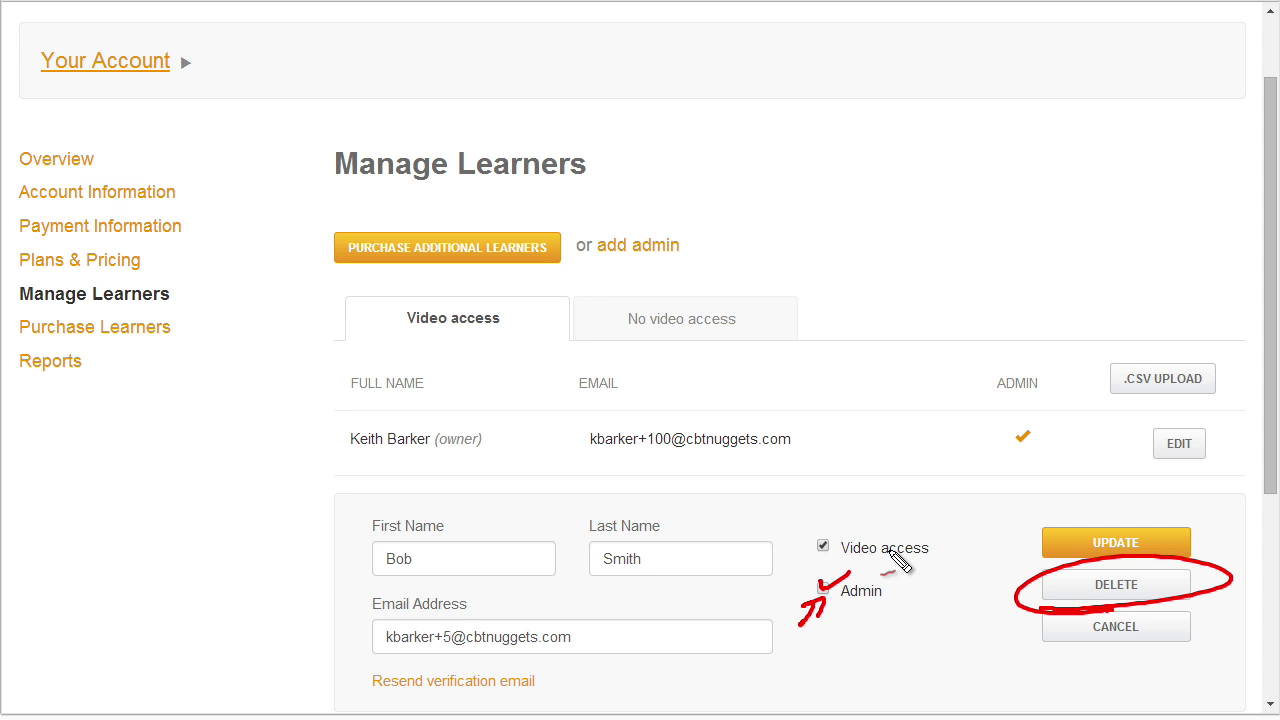
{"action": "left_click_drag", "start_coordinate": [871, 566], "coordinate": [855, 588]}
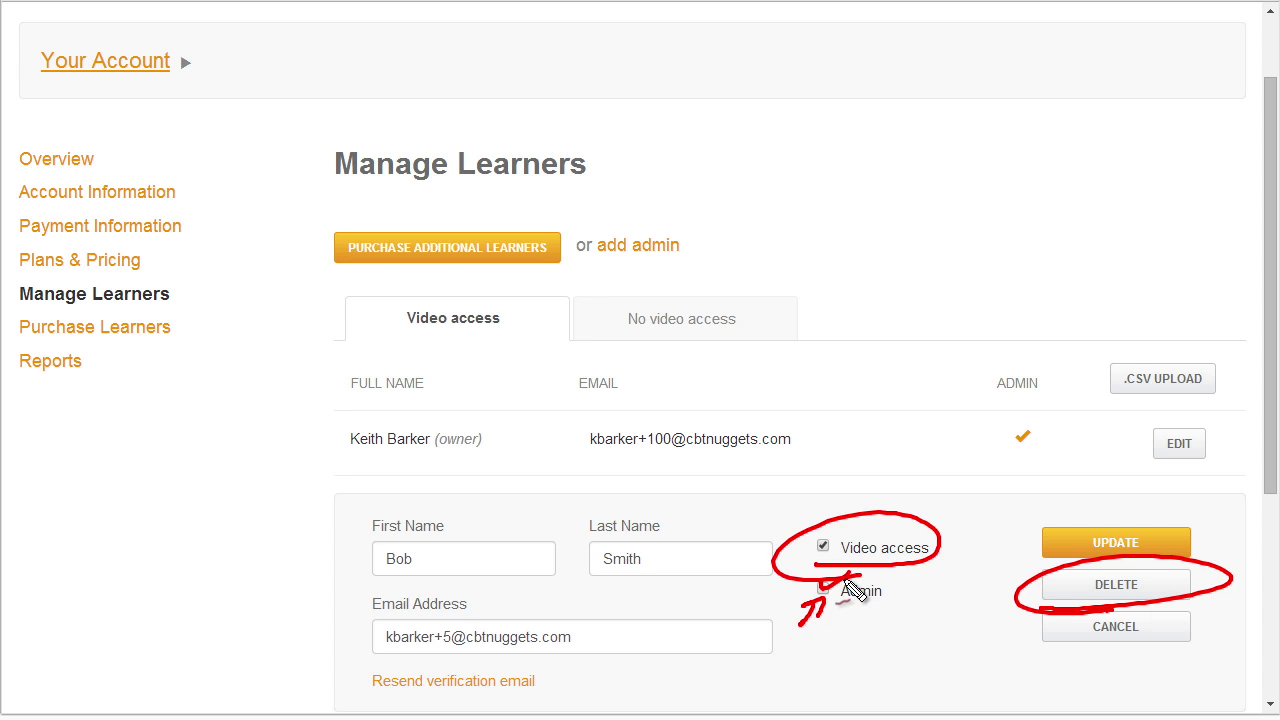
{"action": "left_click", "coordinate": [1116, 588]}
{"action": "left_click", "coordinate": [1082, 185]}
{"action": "key", "text": "ctrl+2"}
{"action": "mouse_move", "coordinate": [452, 569]}
{"action": "left_mouse_down"}
{"action": "mouse_move", "coordinate": [462, 566]}
{"action": "mouse_move", "coordinate": [395, 412]}
{"action": "mouse_move", "coordinate": [666, 556]}
{"action": "left_mouse_up"}
{"action": "mouse_move", "coordinate": [680, 288]}
{"action": "left_mouse_down"}
{"action": "mouse_move", "coordinate": [600, 214]}
{"action": "mouse_move", "coordinate": [668, 284]}
{"action": "left_mouse_up"}
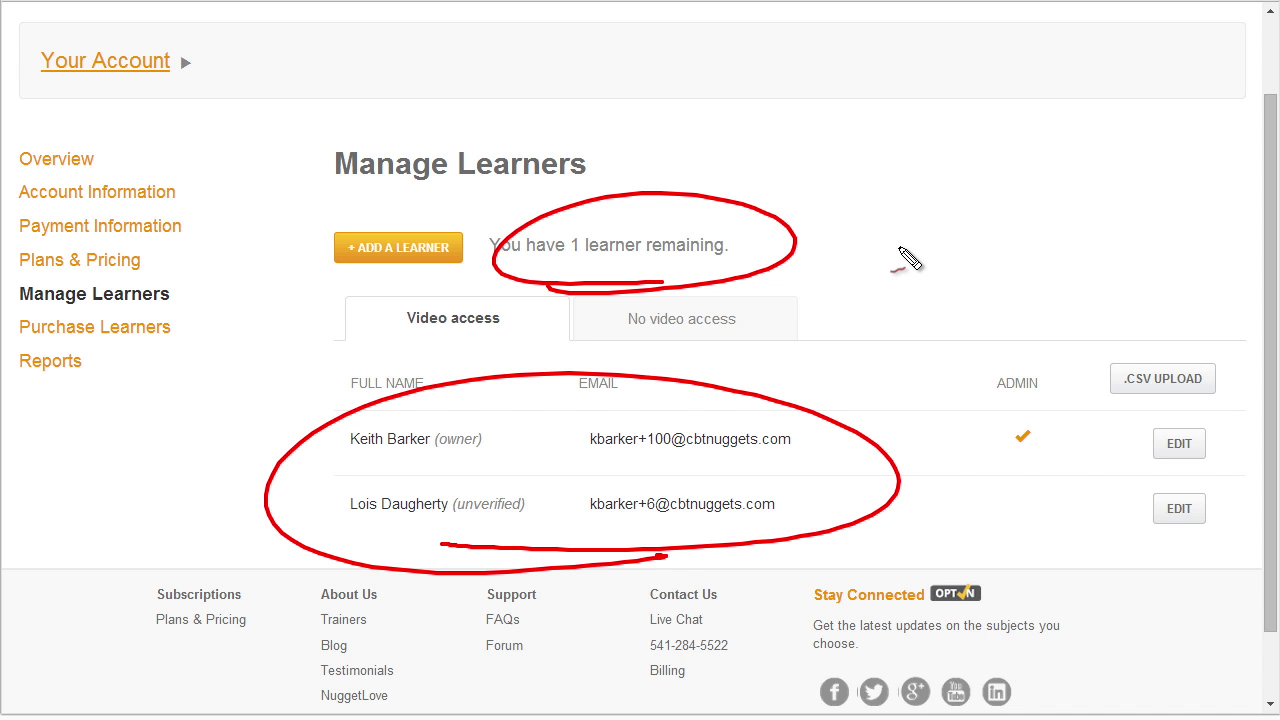
{"action": "left_click_drag", "start_coordinate": [292, 322], "coordinate": [334, 276]}
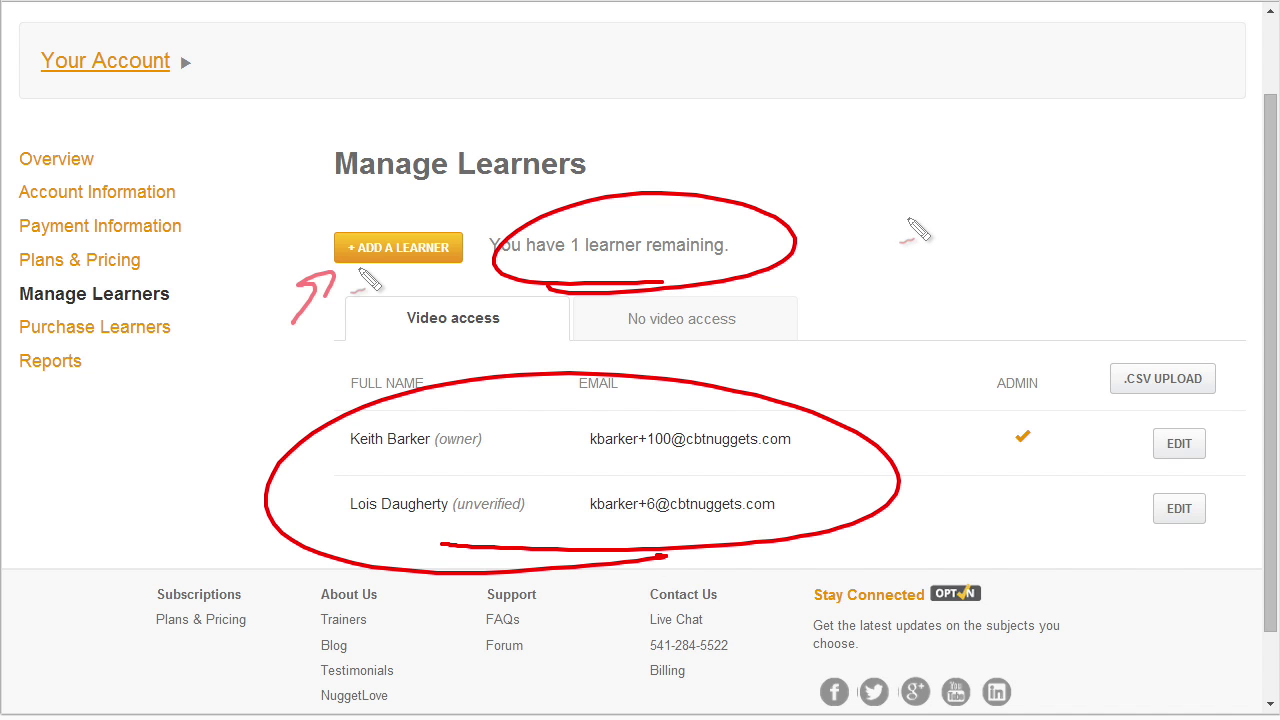
{"action": "mouse_move", "coordinate": [306, 216]}
{"action": "left_mouse_down"}
{"action": "mouse_move", "coordinate": [365, 268]}
{"action": "mouse_move", "coordinate": [310, 218]}
{"action": "left_mouse_up"}
{"action": "mouse_move", "coordinate": [345, 322]}
{"action": "left_mouse_down"}
{"action": "mouse_move", "coordinate": [368, 288]}
{"action": "mouse_move", "coordinate": [375, 302]}
{"action": "left_mouse_up"}
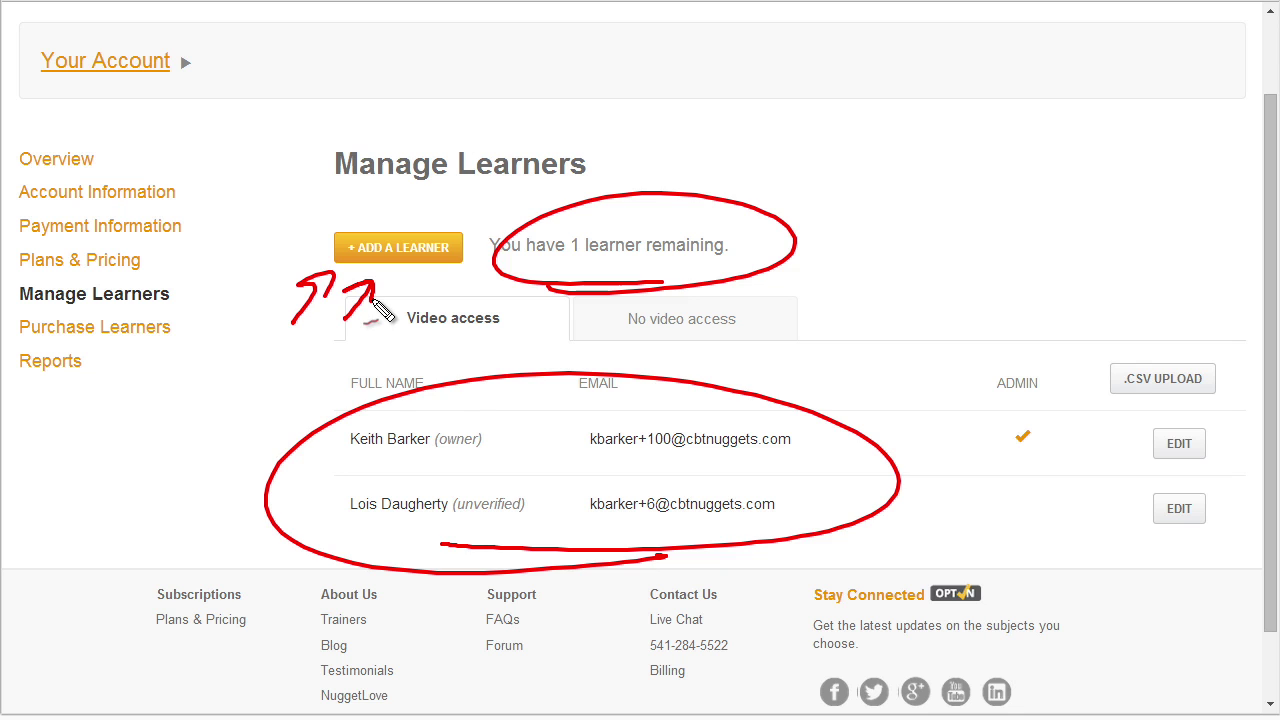
Open Reports from the left-hand account menu.
{"action": "left_click", "coordinate": [74, 366]}
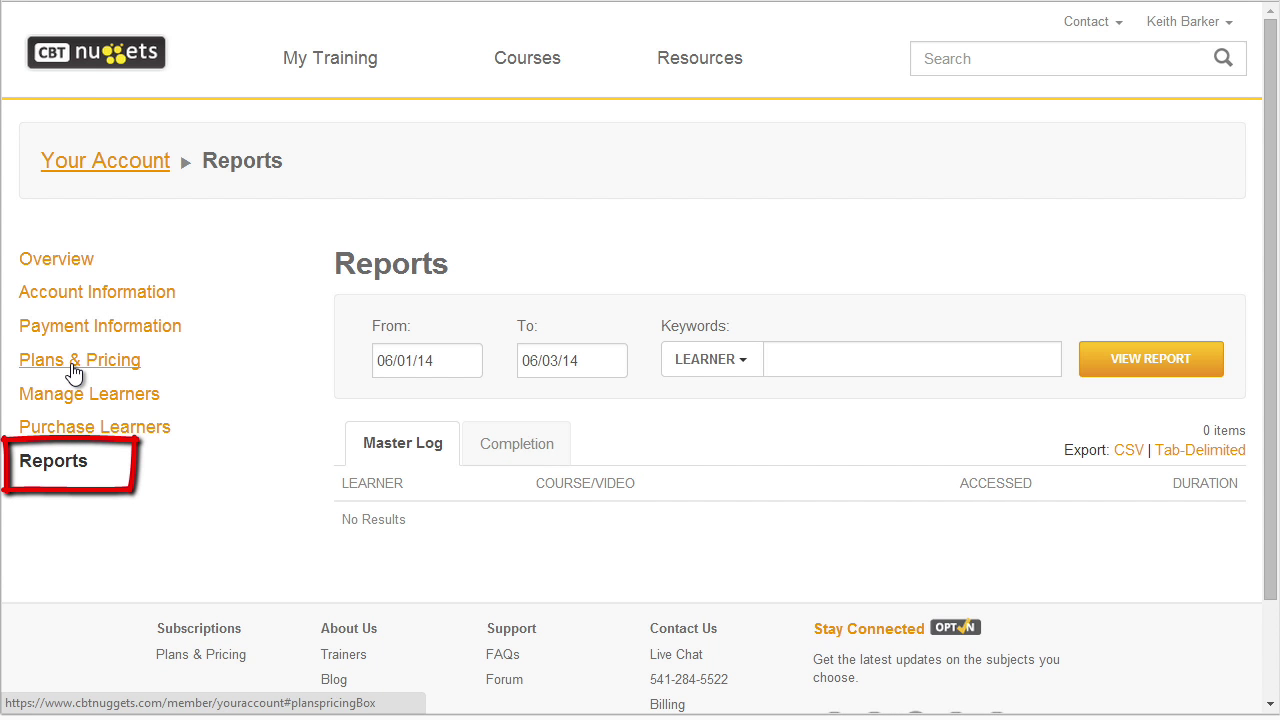